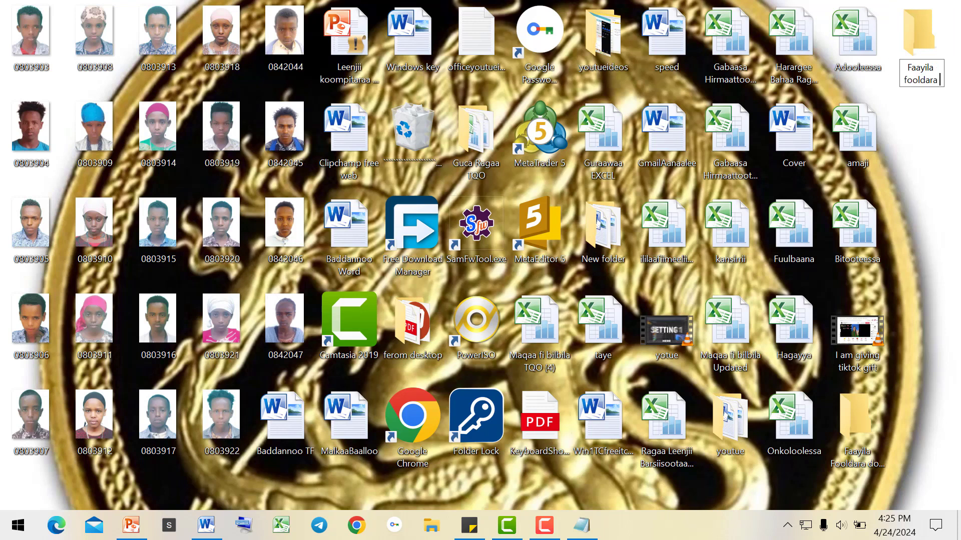
Name the new desktop folder "Faayila fooldara suuraa".
text(suuraa)
key(Return)
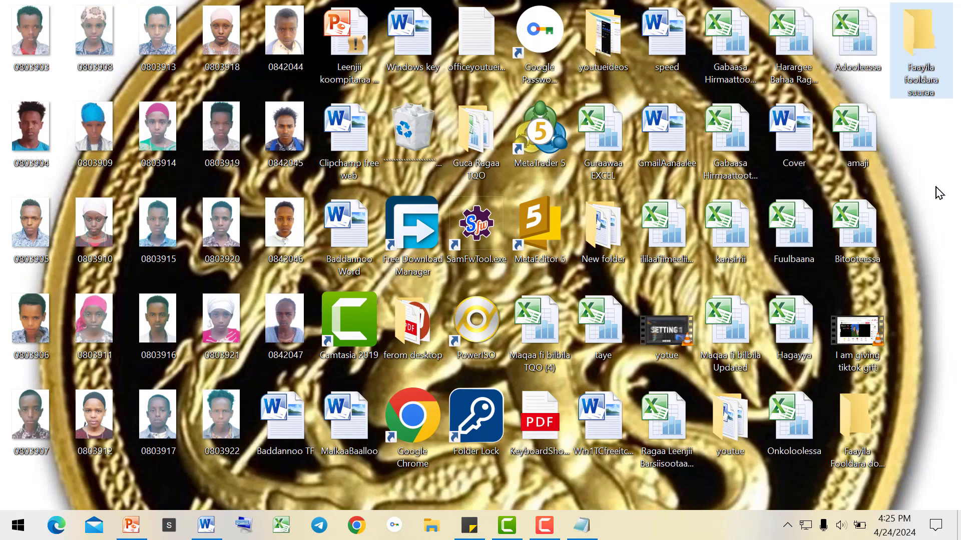
Create another desktop folder named "Faayila fooldara vidiyoo".
right_click(936, 188)
mouse_move(823, 360)
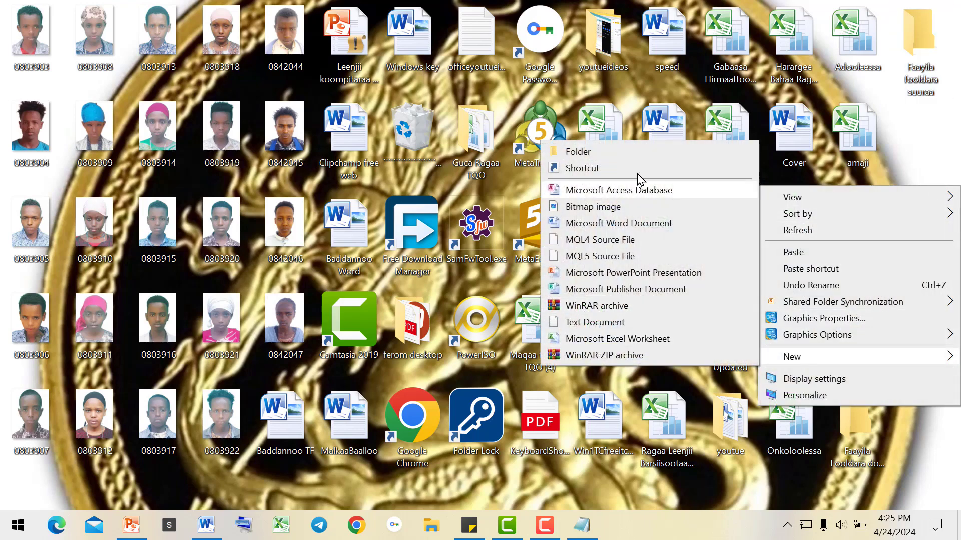
click(650, 152)
text(Fa)
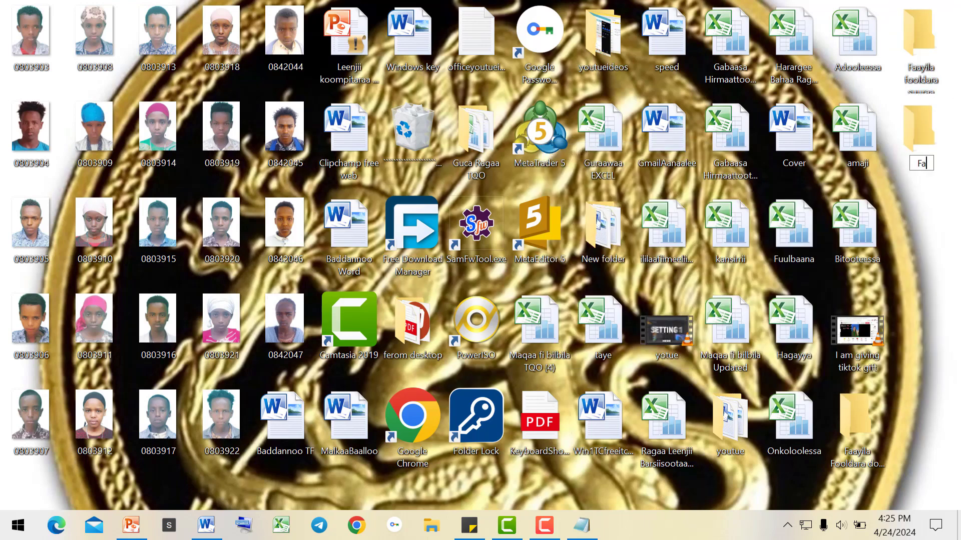
text(ayila fooldara)
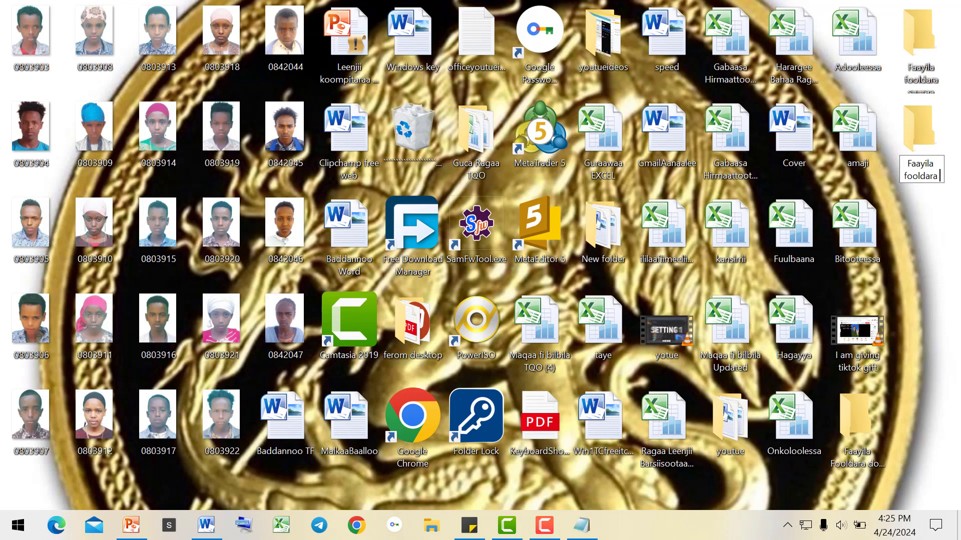
text(vidiy)
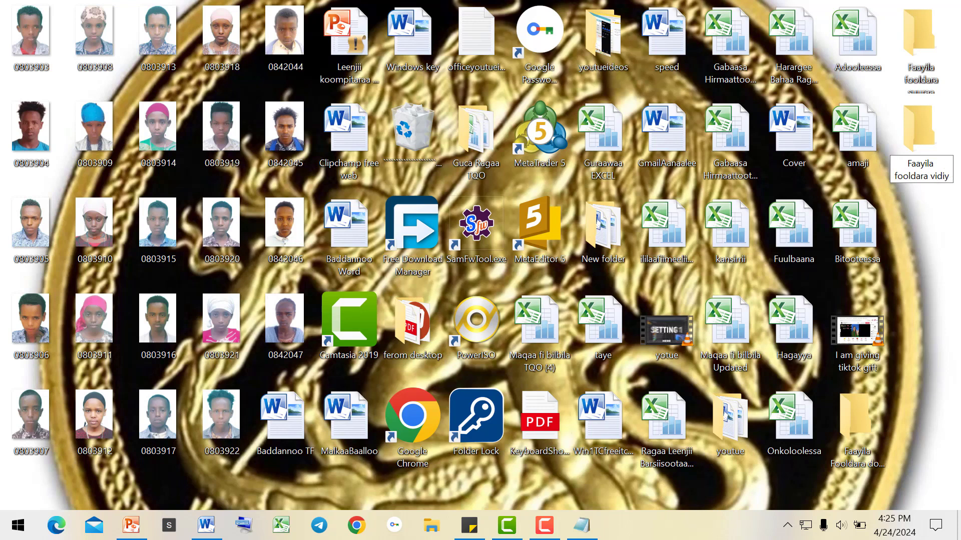
text(oo)
key(Return)
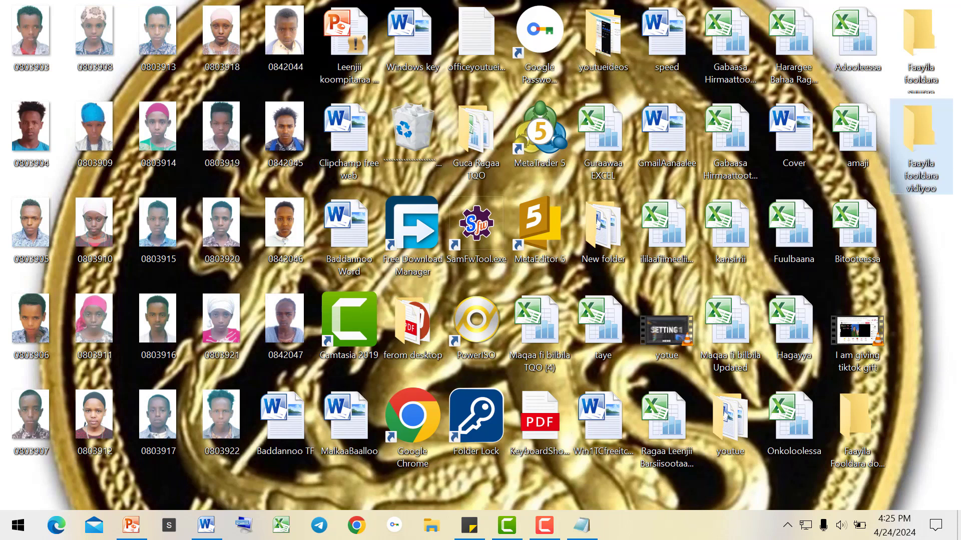
Move the block of documents and folders from youtueideos through Bitooteessa into the "Faayila Fooldara dookimantiilee" folder.
click(858, 432)
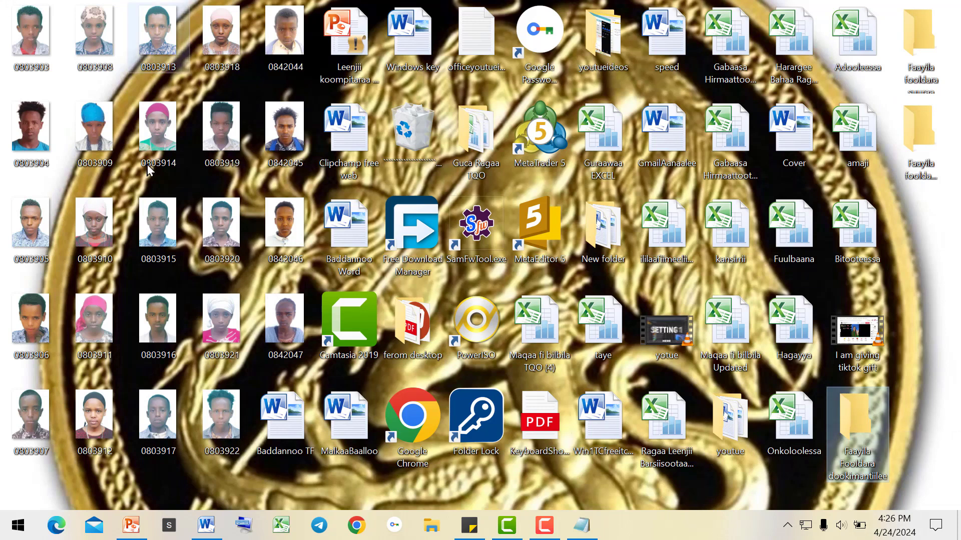
click(589, 7)
drag(647, 7, 859, 255)
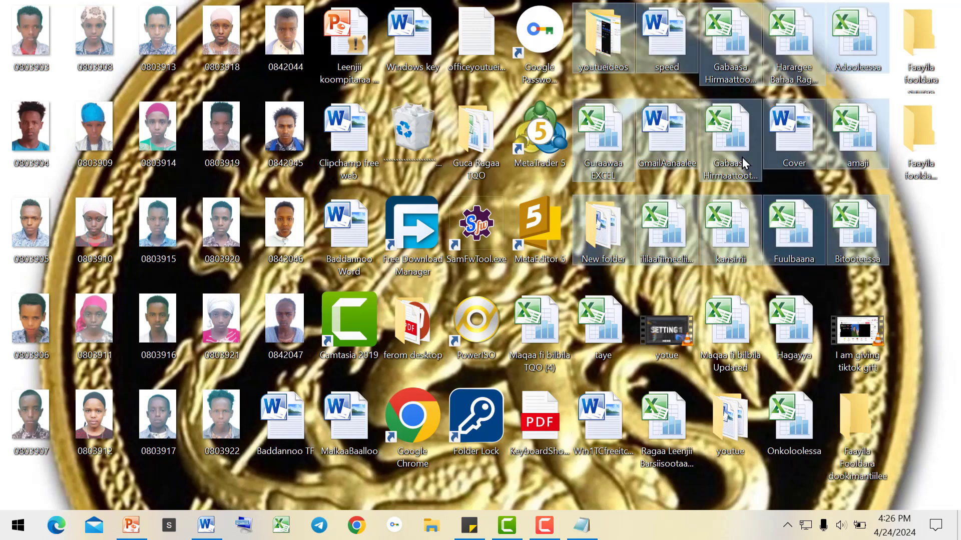
drag(692, 73, 857, 426)
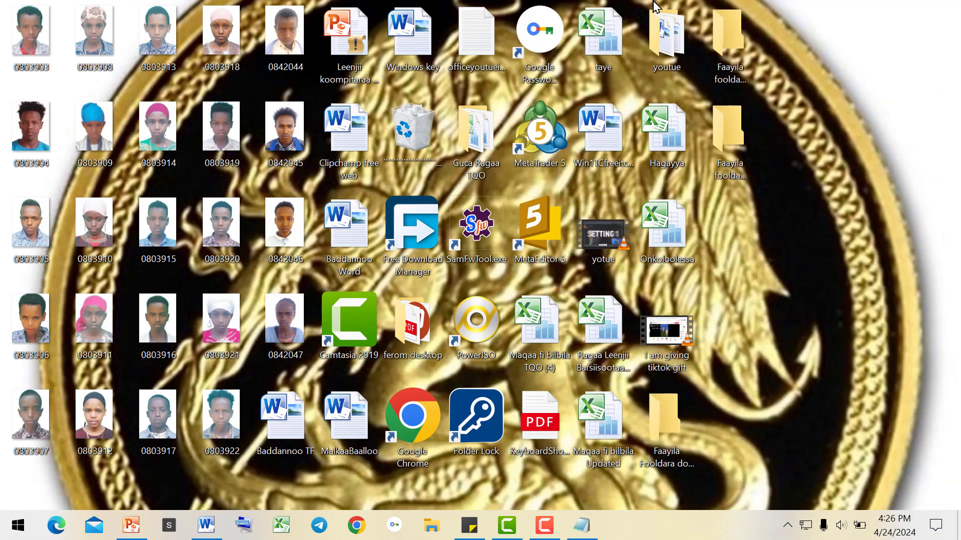
Move the youtue folder, Hagayya, Onkoloolessa, taye and the Win11 Word document into the "Faayila Fooldara dookimantiilee" folder.
drag(653, 3, 679, 297)
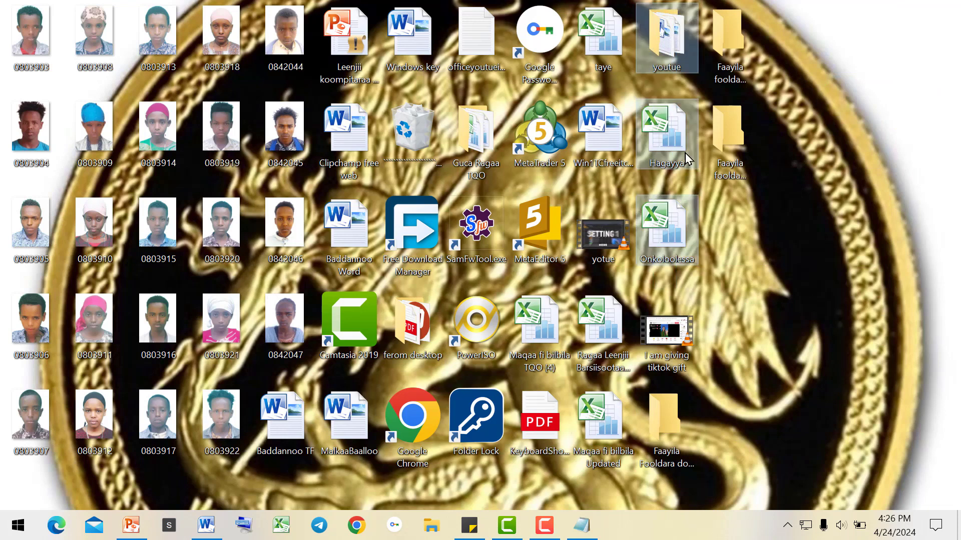
drag(679, 49, 681, 428)
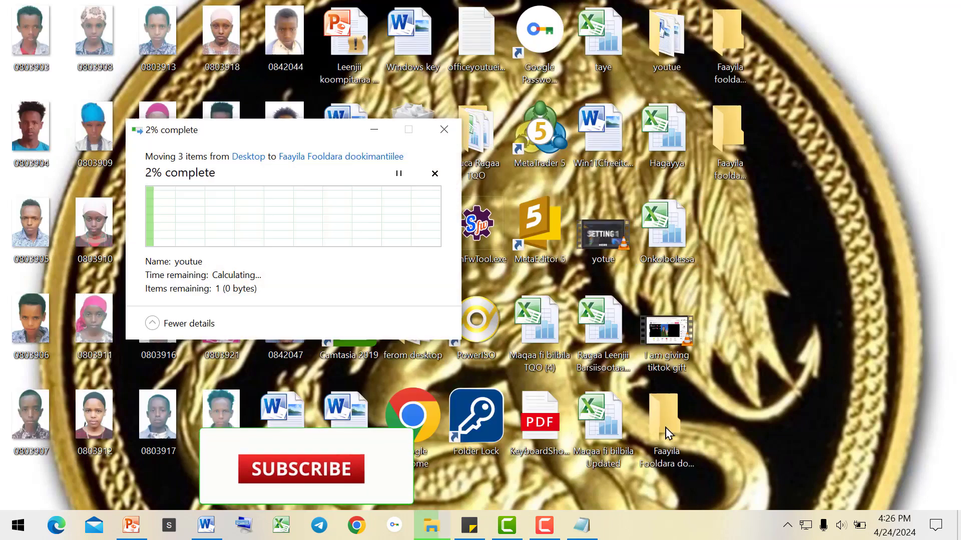
click(397, 283)
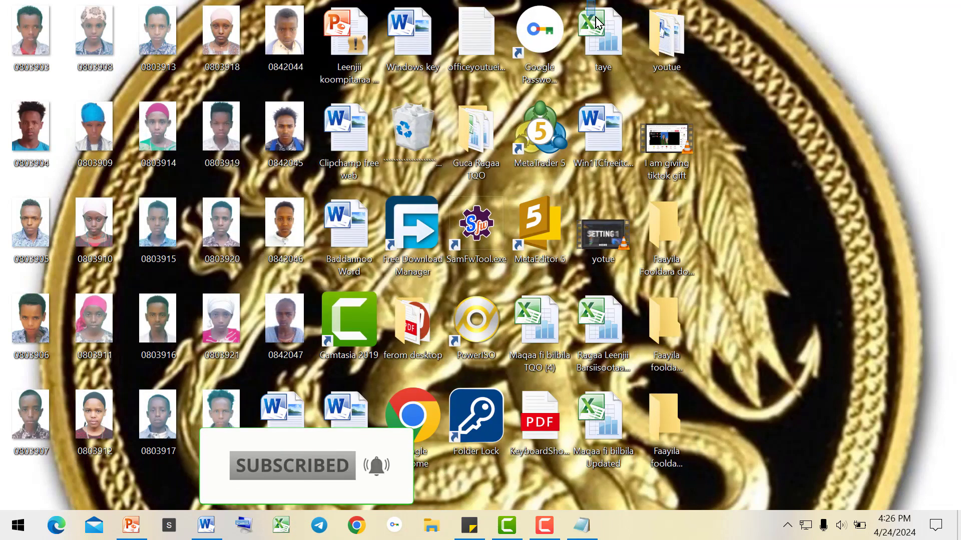
drag(635, 2, 681, 436)
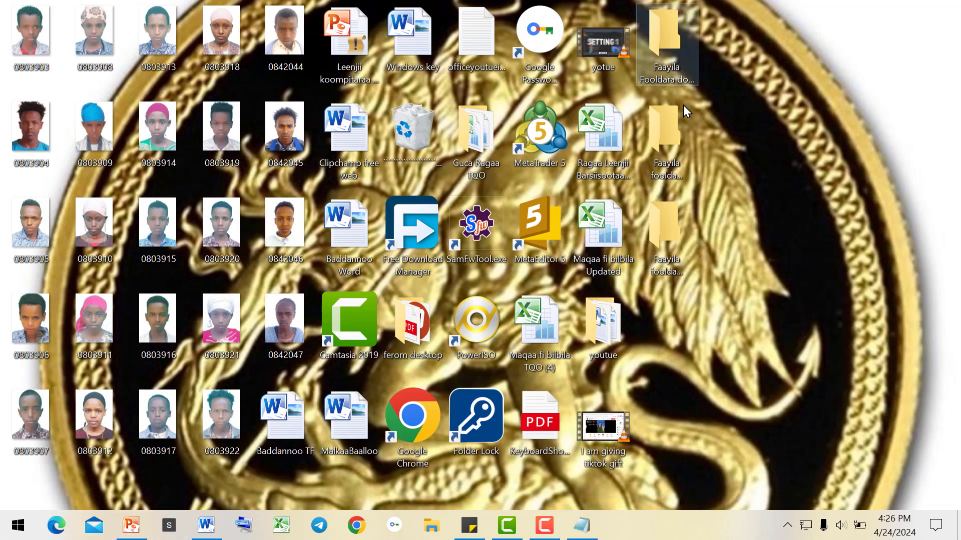
Move the videos yotue and "I am giving tiktok gift" into the "Faayila fooldara vidiyoo" folder.
click(672, 220)
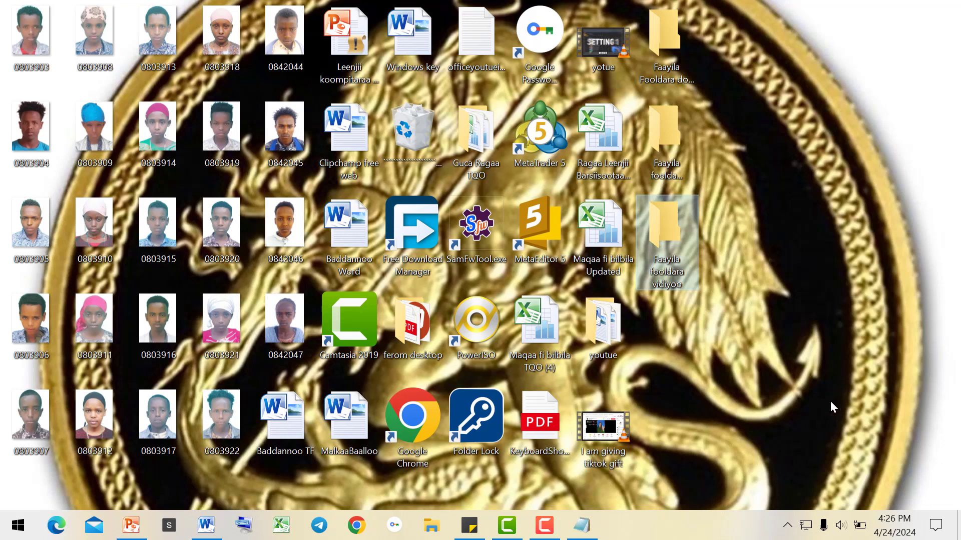
drag(597, 48, 671, 226)
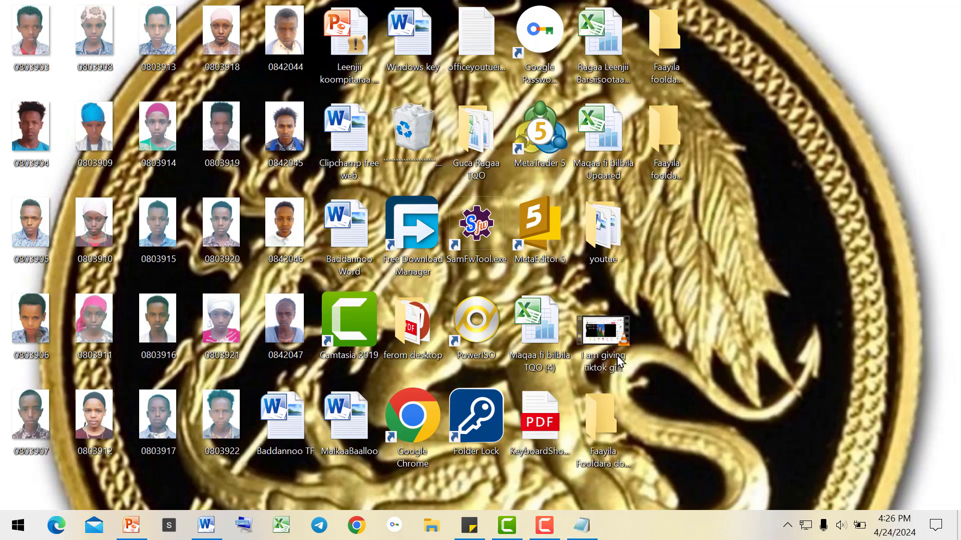
drag(619, 360, 779, 382)
click(665, 145)
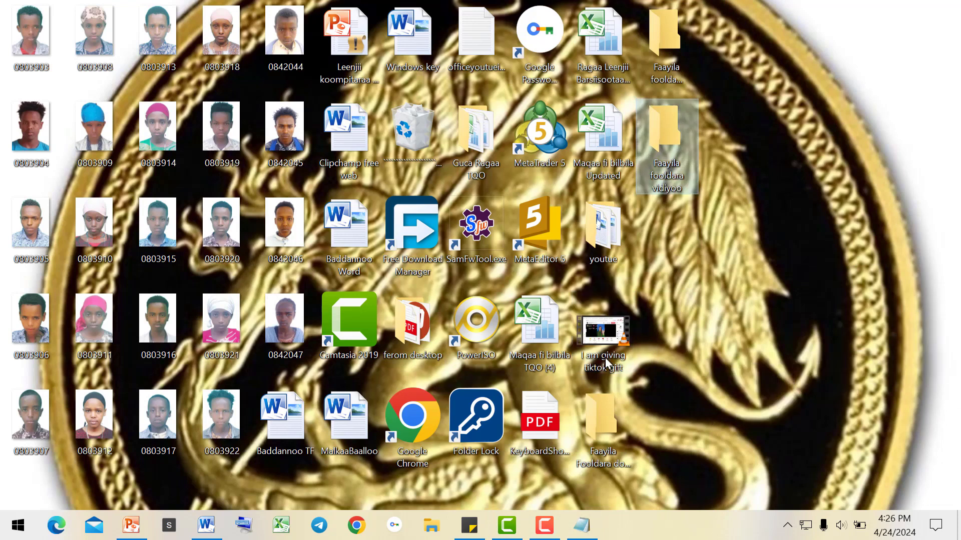
drag(603, 330, 666, 136)
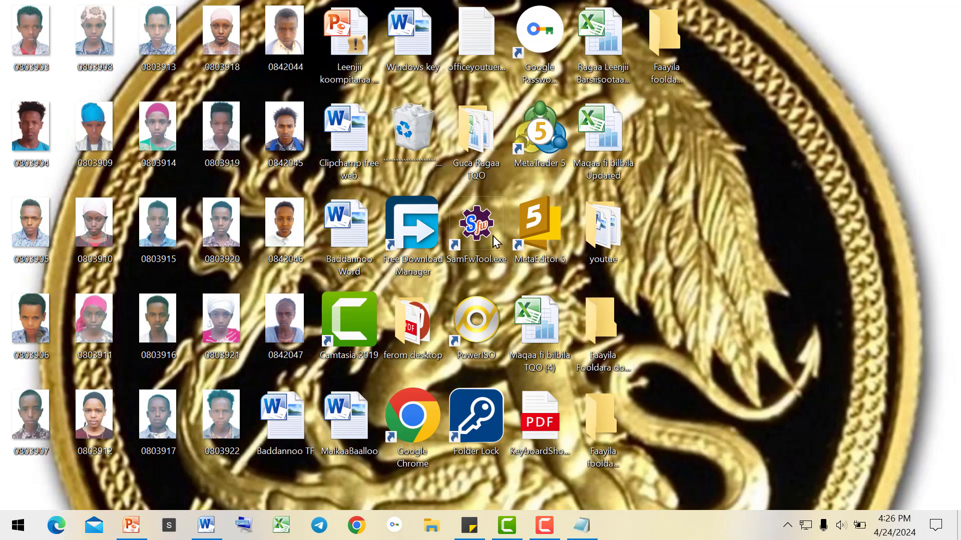
click(673, 30)
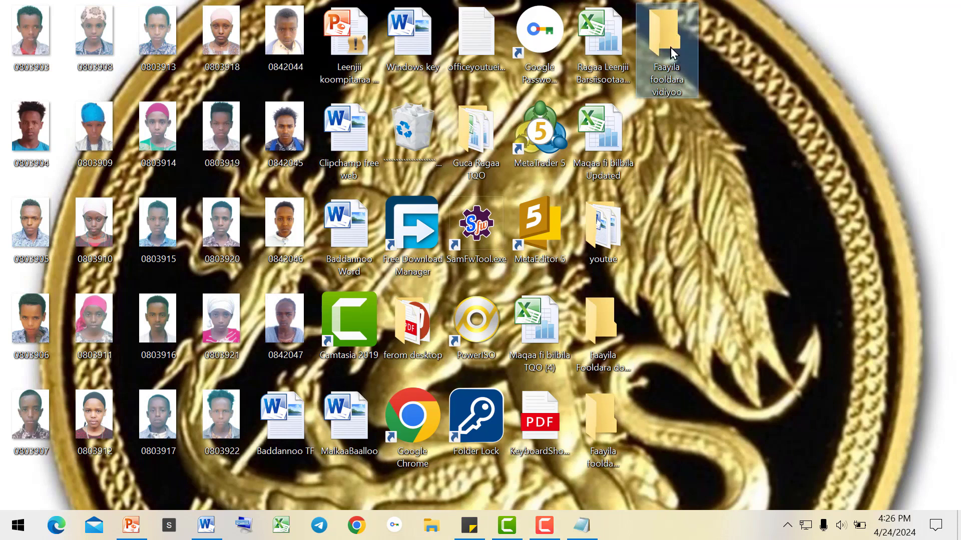
click(620, 434)
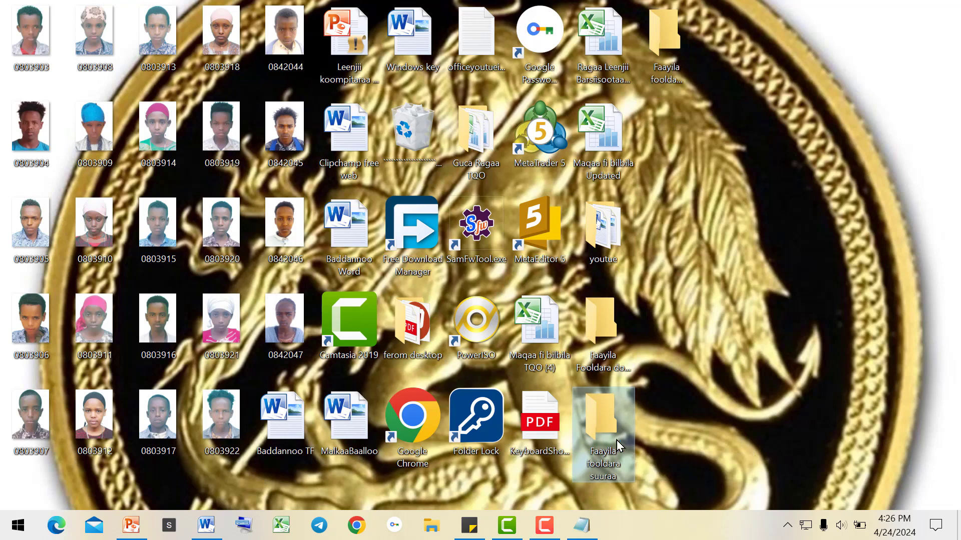
drag(3, 1, 286, 355)
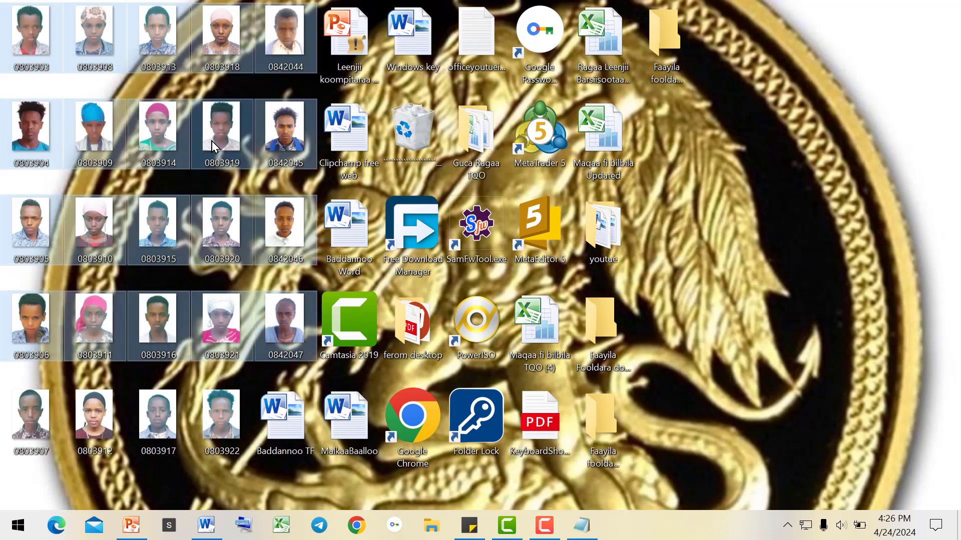
right_click(214, 146)
click(160, 112)
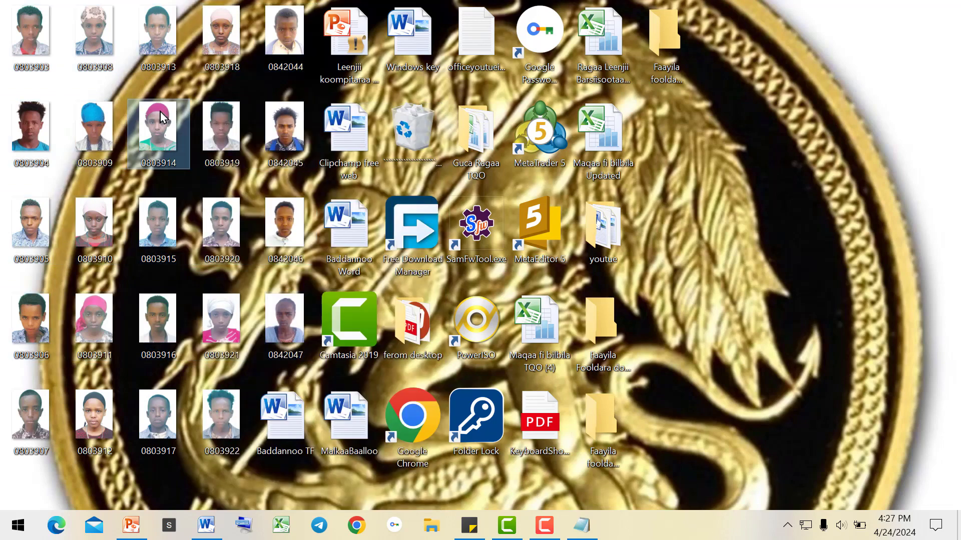
Move the portrait photos in the first four rows of the desktop into the "Faayila fooldara suuraa" folder.
drag(3, 2, 309, 359)
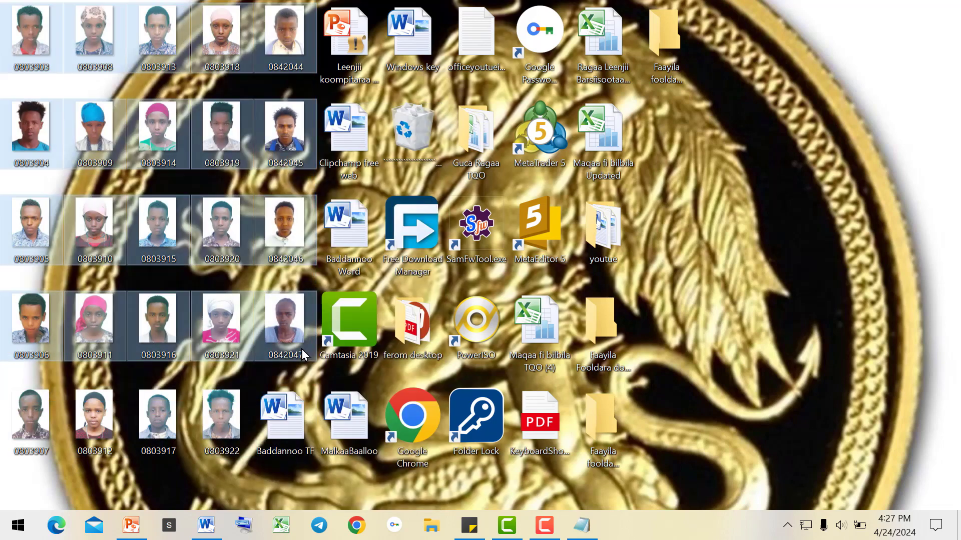
drag(163, 144, 600, 433)
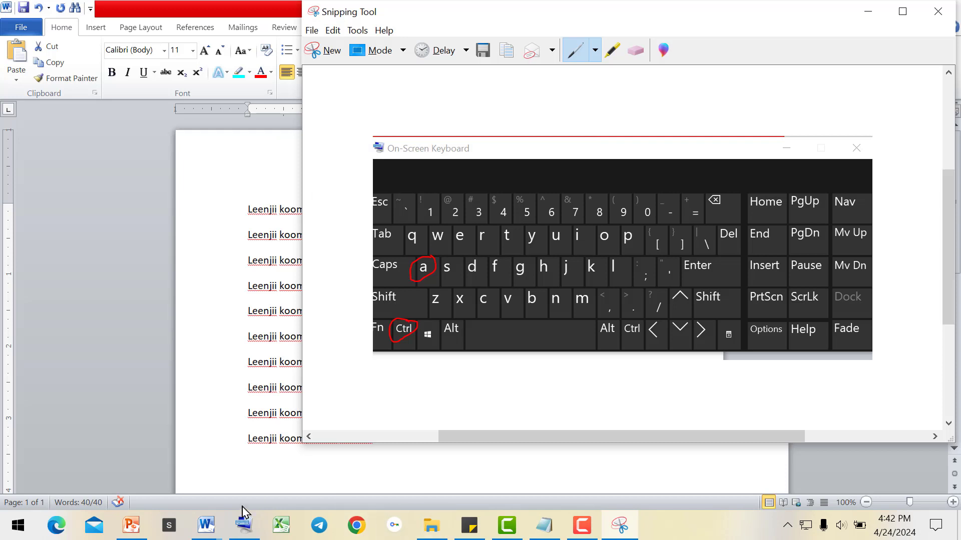
Bring up Document4 in Word, view its print settings and preview, and minimize the document.
click(242, 524)
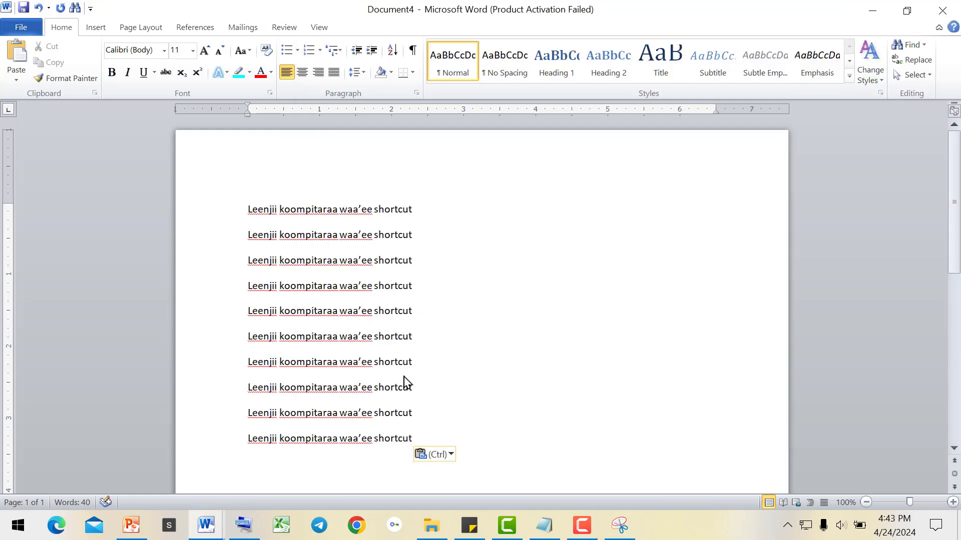
key(ctrl+p)
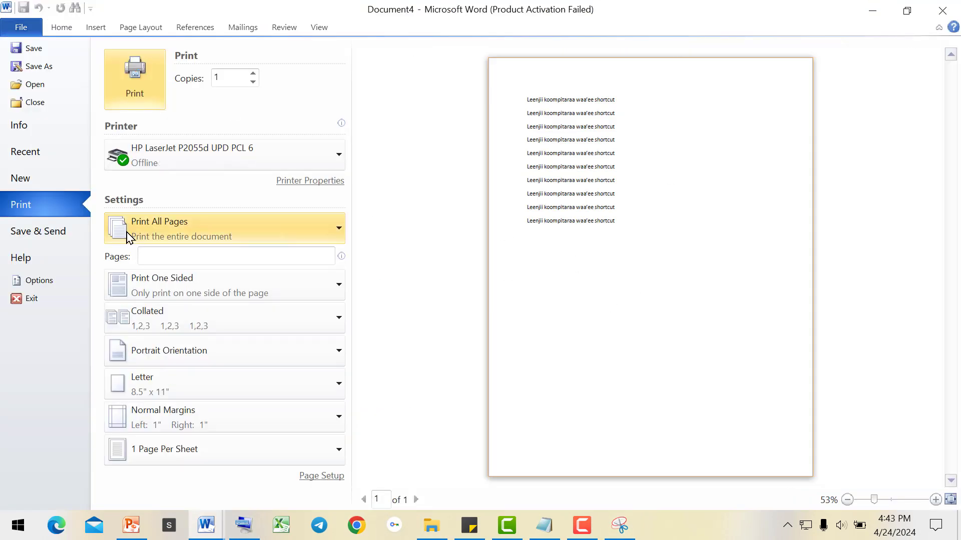
click(883, 7)
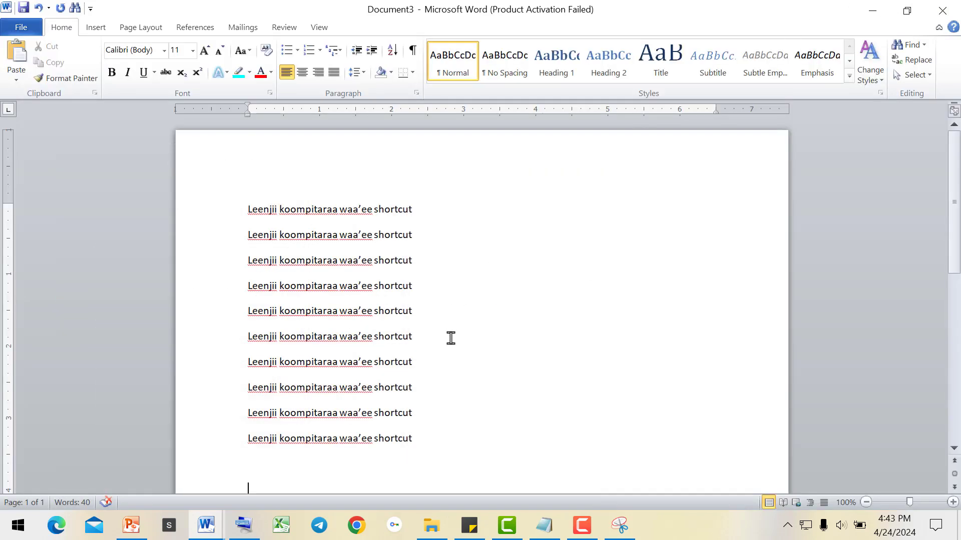
Bring up the On-Screen Keyboard over Document3 and demonstrate the Ctrl and P keys of the print shortcut.
click(244, 524)
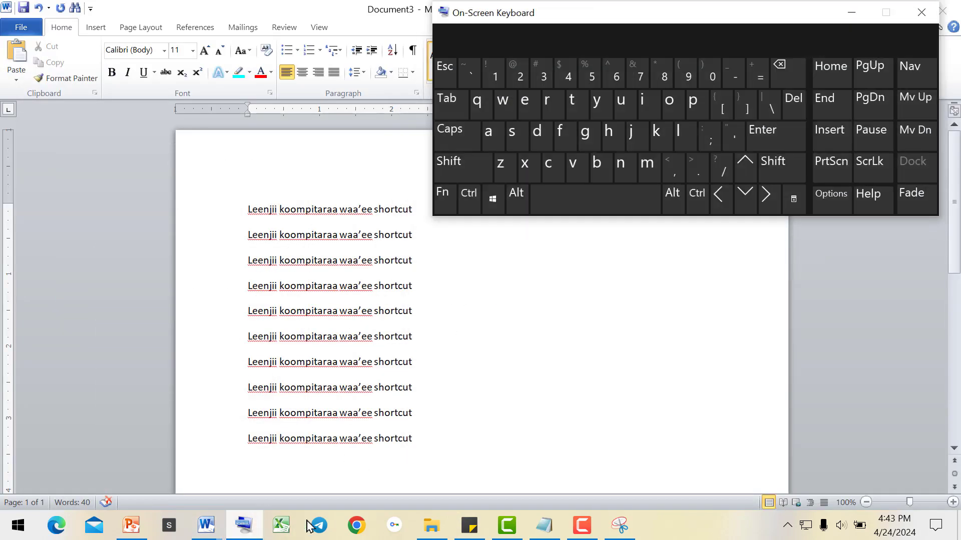
click(468, 200)
click(694, 106)
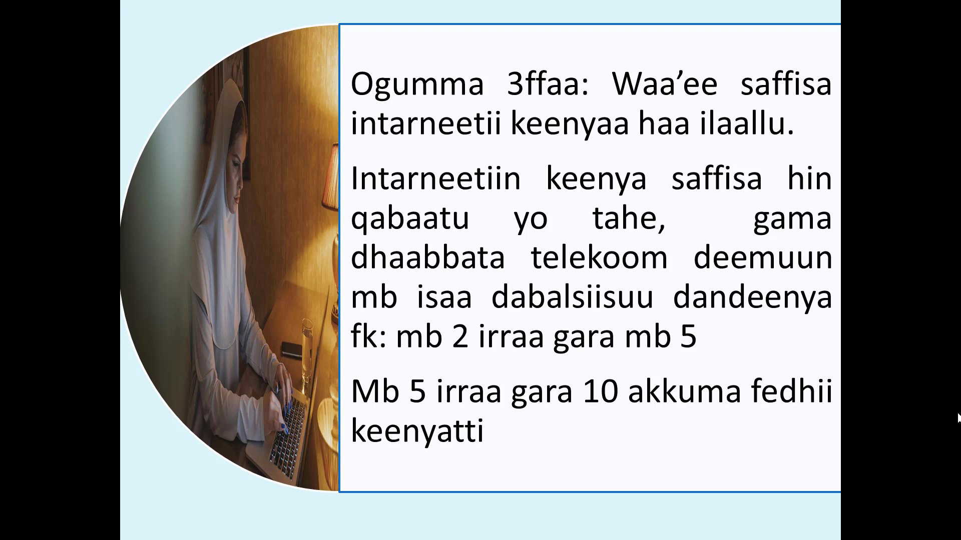
key(Right)
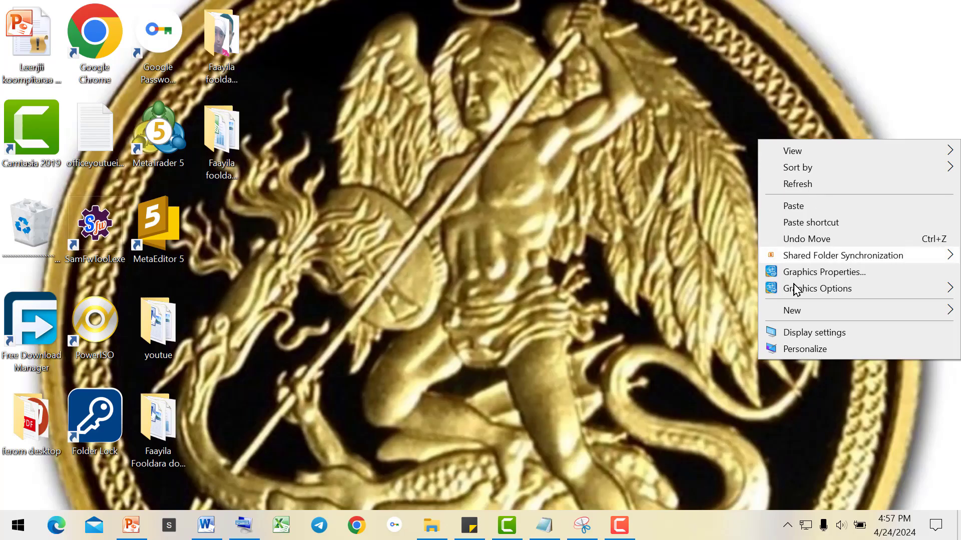
In the Windows display settings, switch Night light on and back off, and lower the built-in display's brightness to about one third.
click(810, 333)
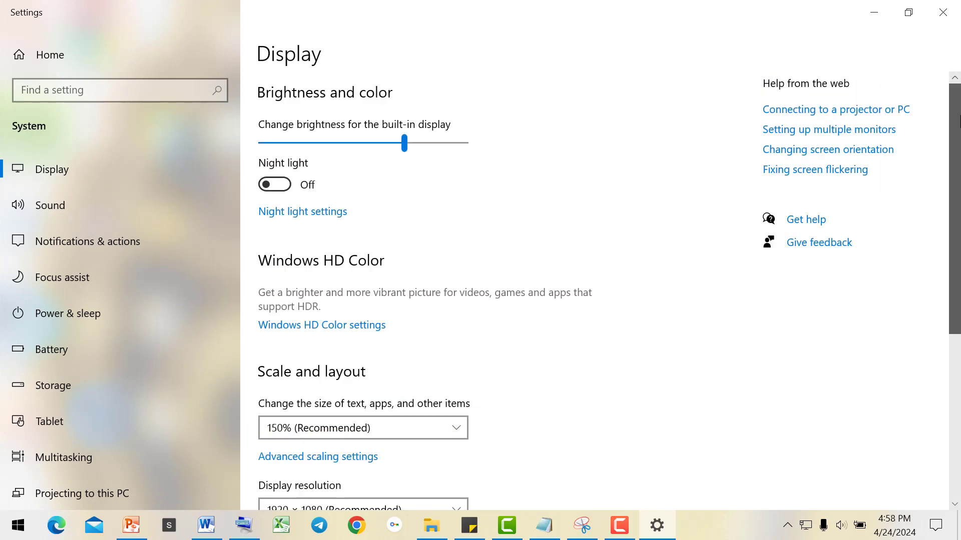
click(275, 184)
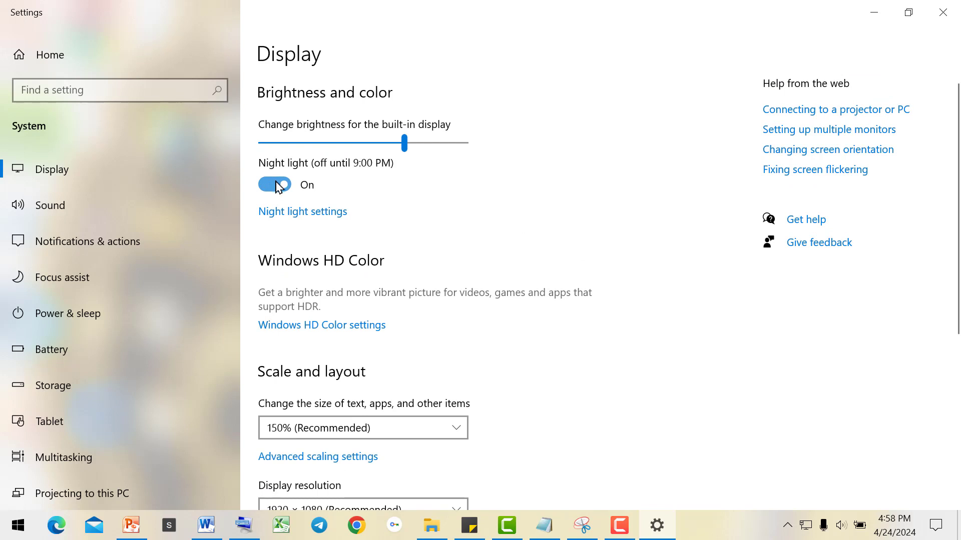
click(279, 186)
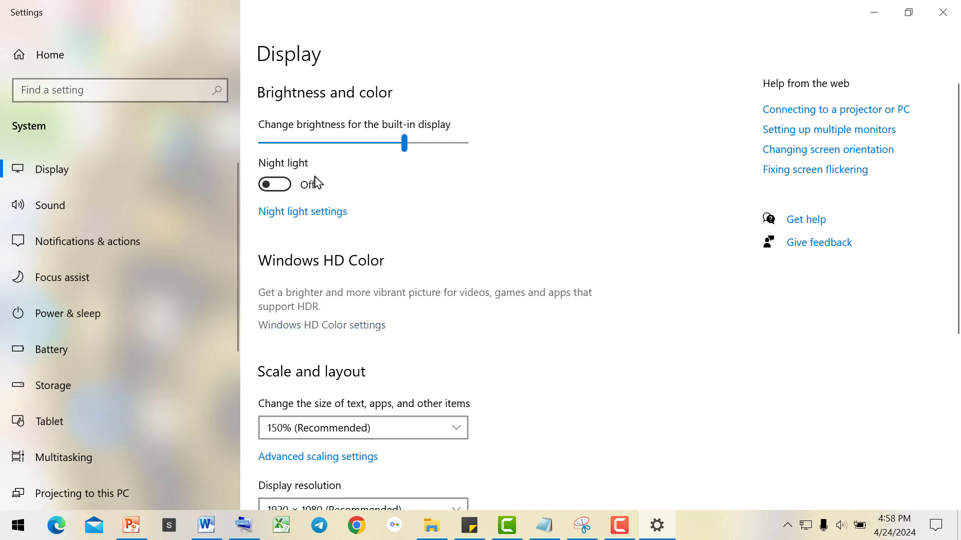
drag(404, 145, 331, 142)
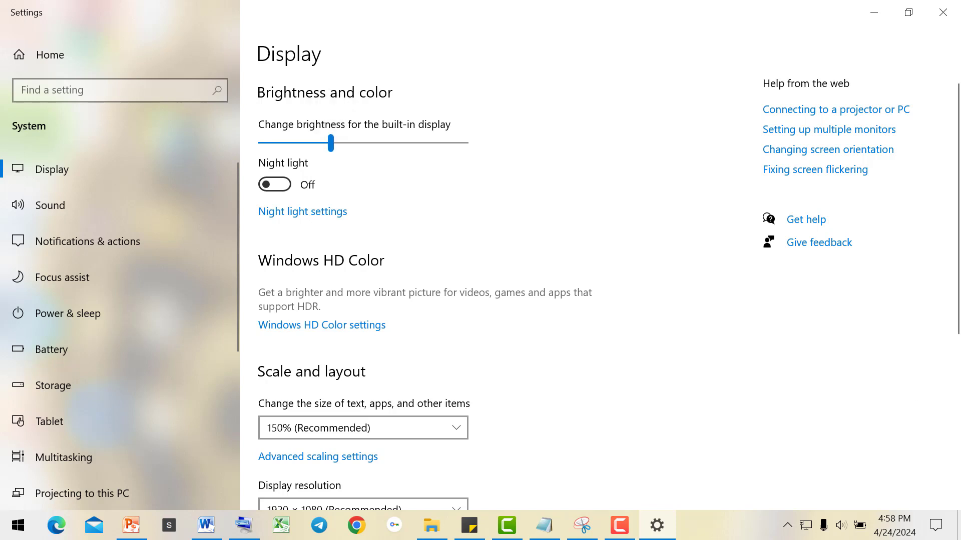
Review the text and app scaling and display resolution options, selecting 150% (Recommended) and 1920 × 1080 (Recommended).
scroll(955, 224, down, 3)
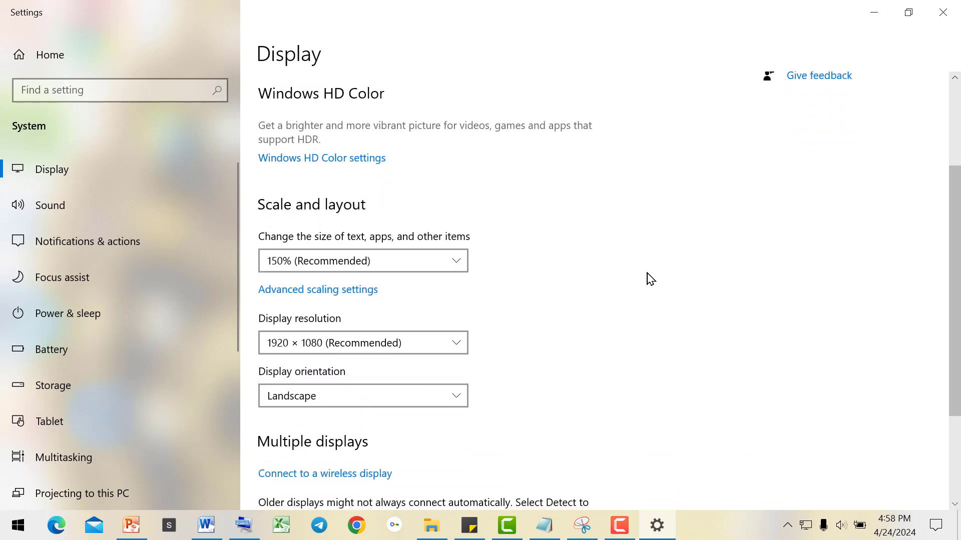
click(449, 264)
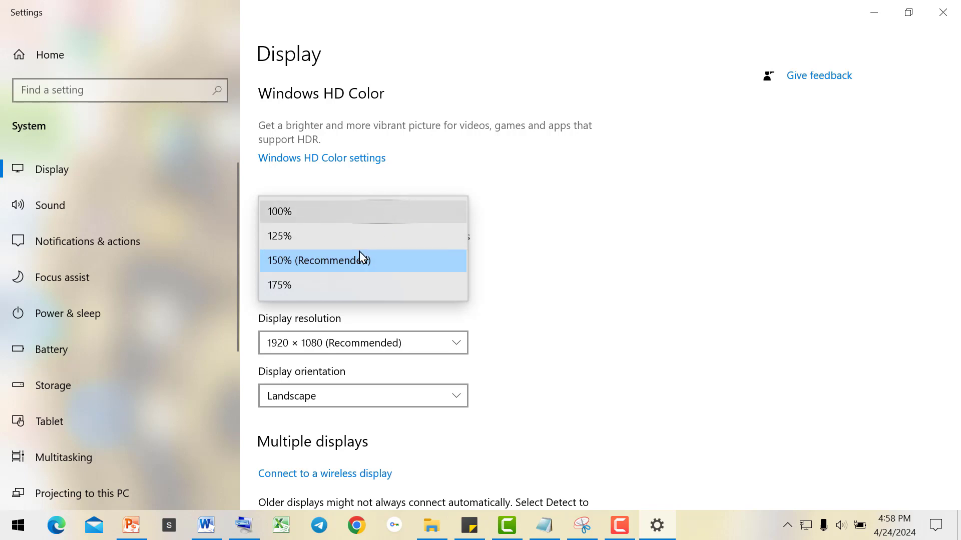
click(356, 268)
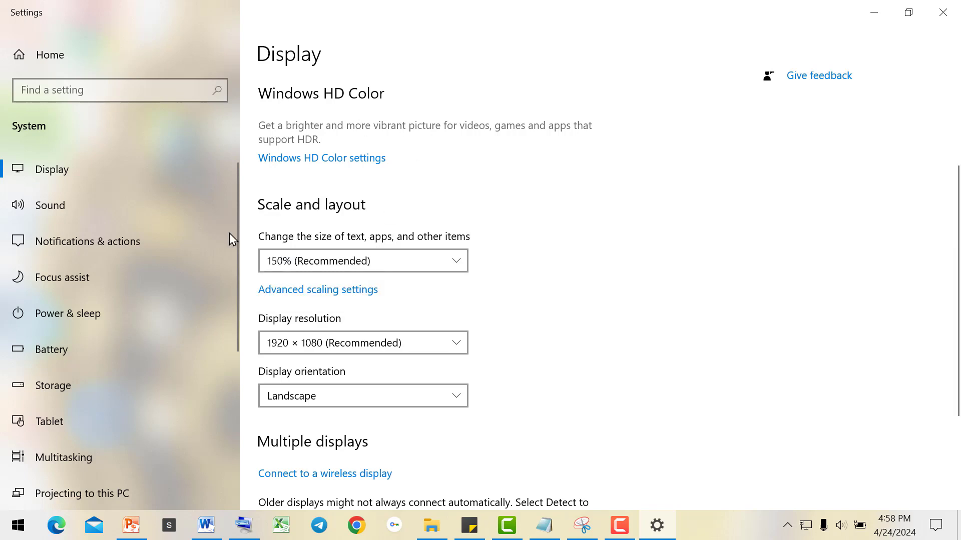
scroll(959, 220, down, 2)
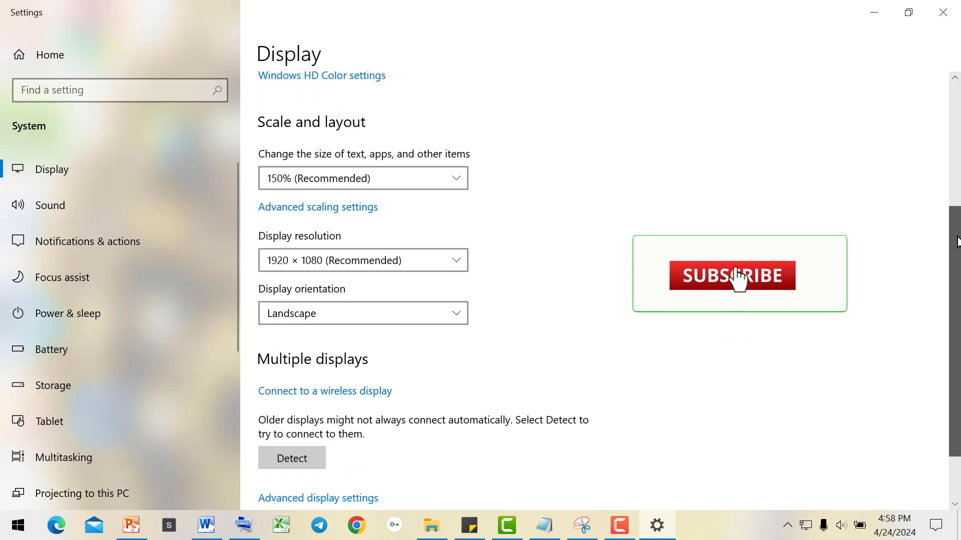
click(440, 266)
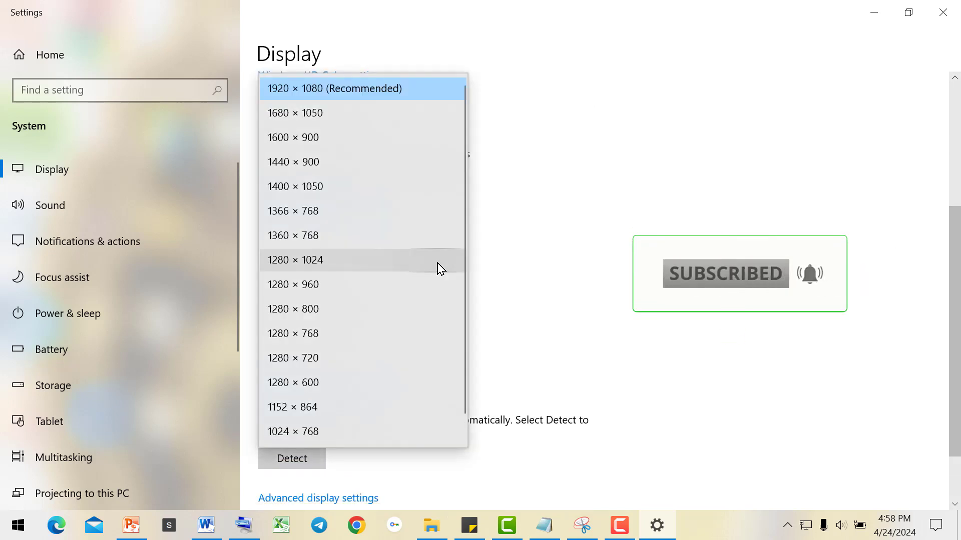
click(376, 88)
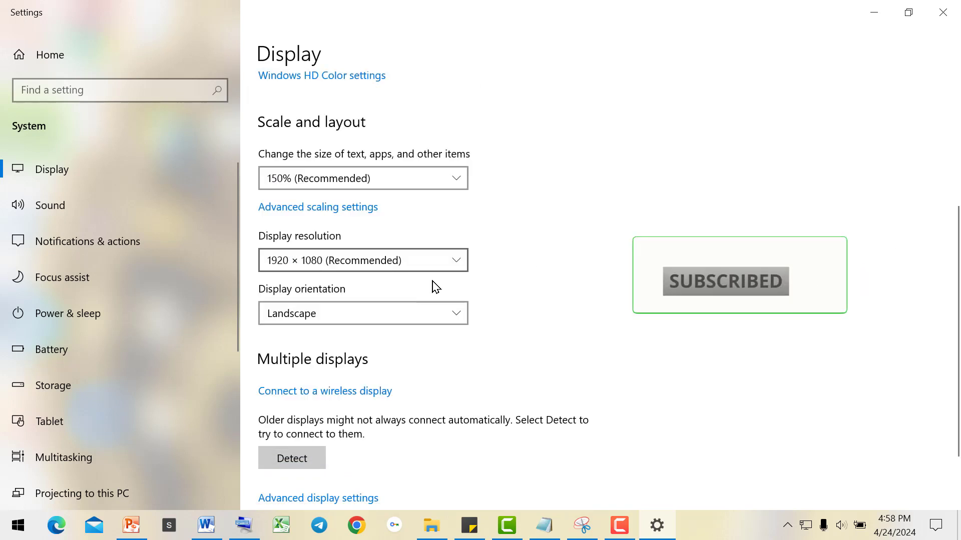
Review the display orientation options, including Portrait and the flipped variants, and select Landscape.
click(425, 315)
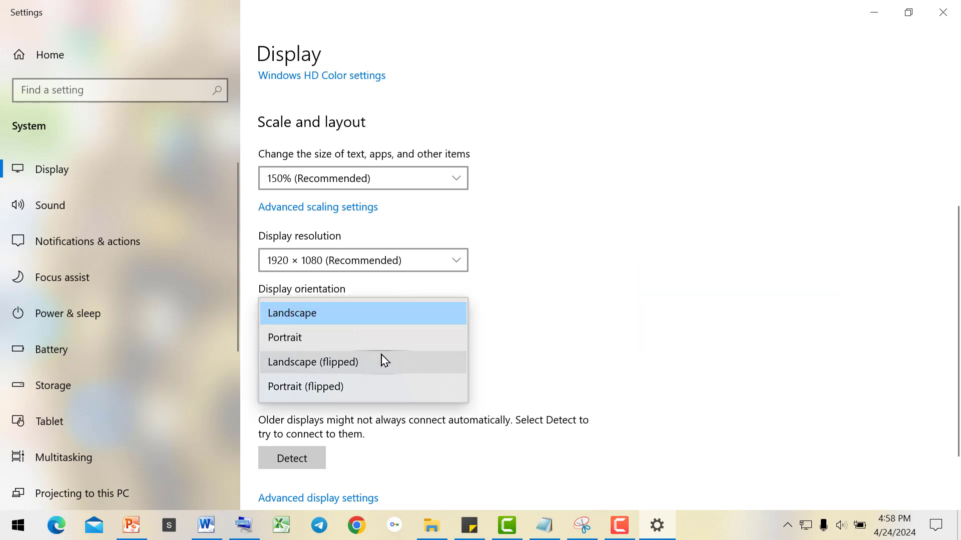
click(350, 314)
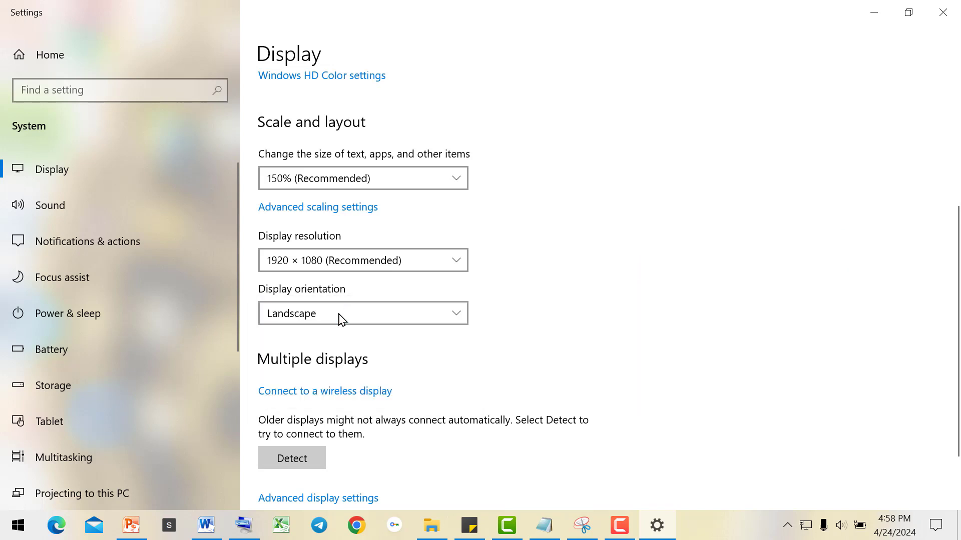
click(435, 323)
click(382, 368)
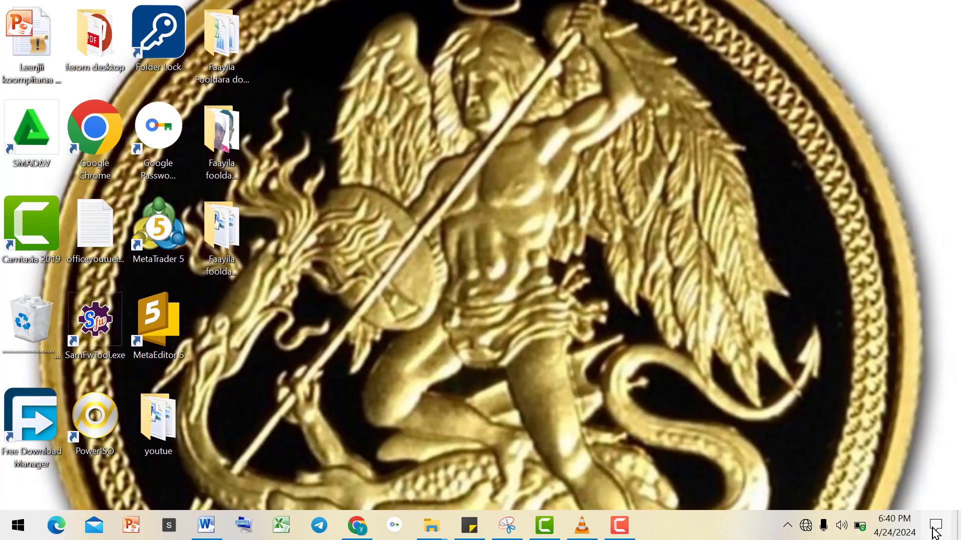
In the Windows quick actions, switch Night light off and back on, and toggle Battery saver twice.
click(936, 525)
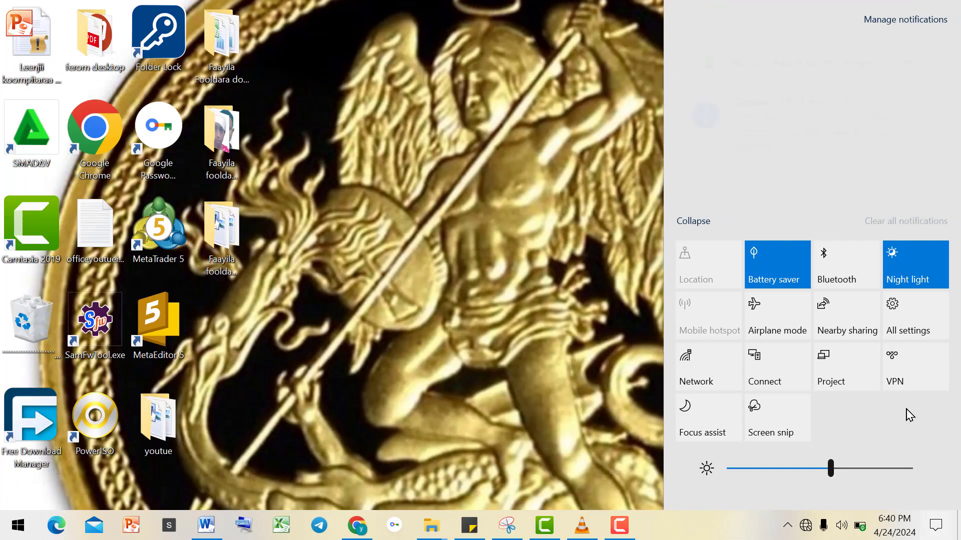
click(921, 260)
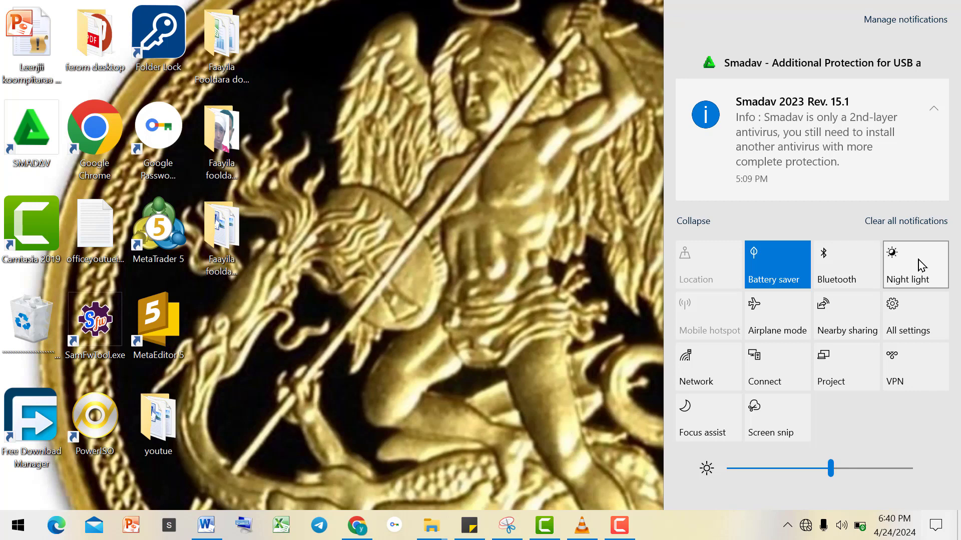
click(922, 266)
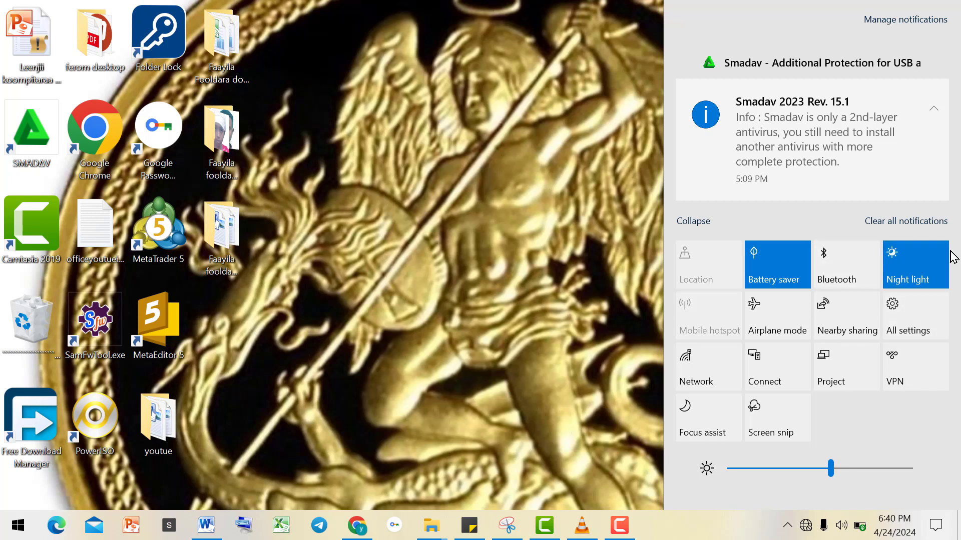
click(757, 251)
click(792, 278)
click(570, 257)
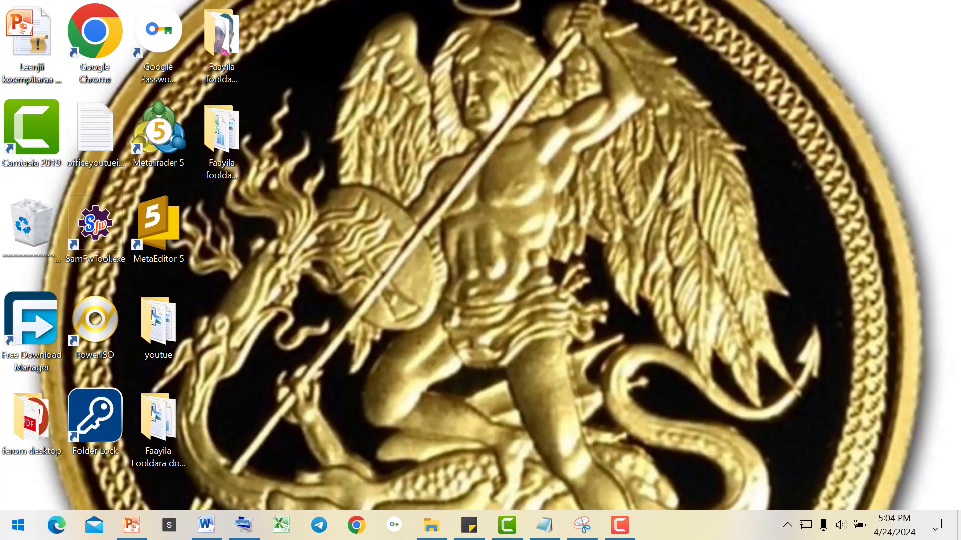
Search Windows for the firewall, bring up Firewall & network protection, and view the Domain network settings.
key(super)
text(f)
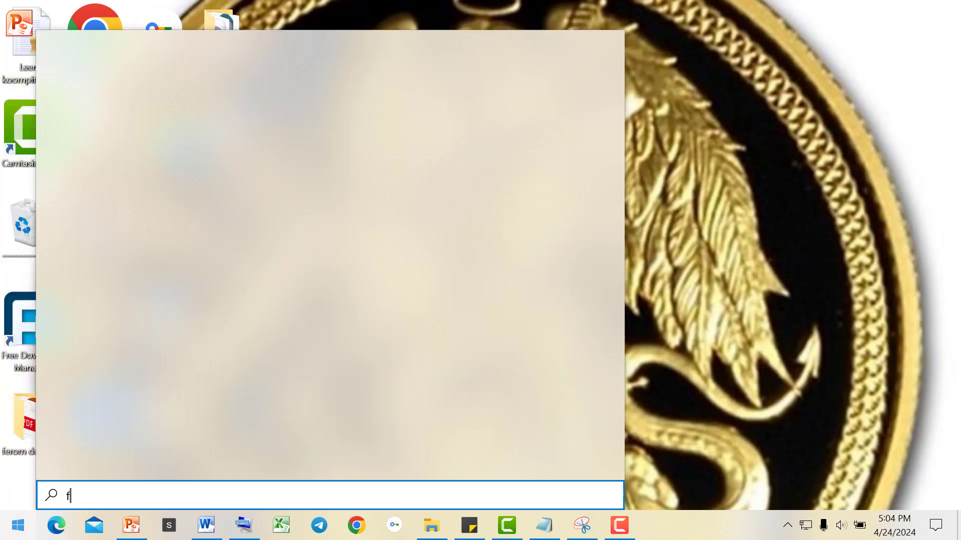
text(irewall)
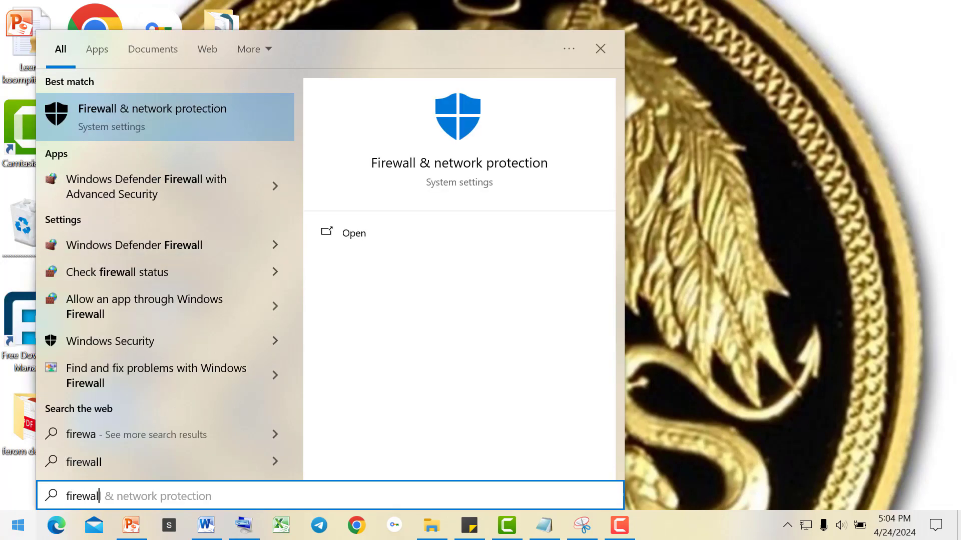
click(194, 114)
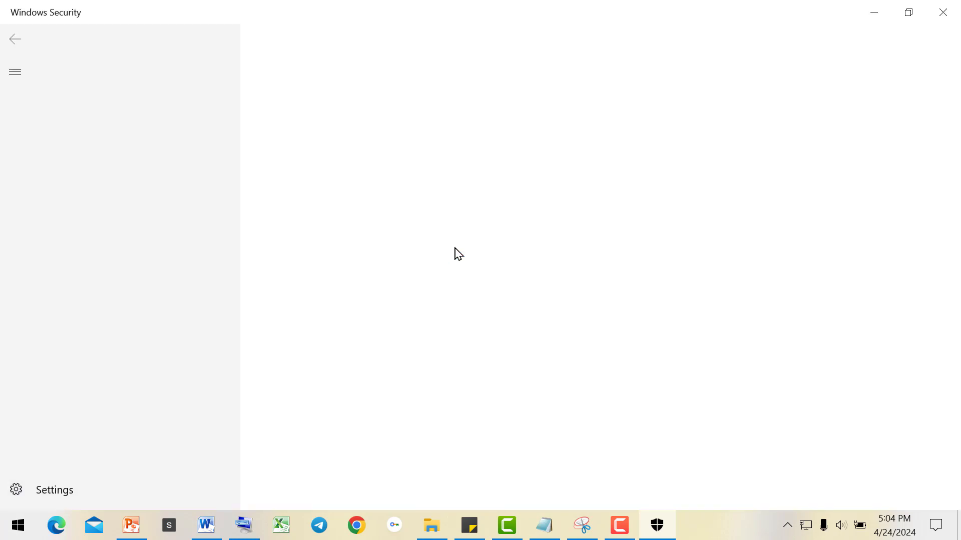
scroll(375, 280, down, 1)
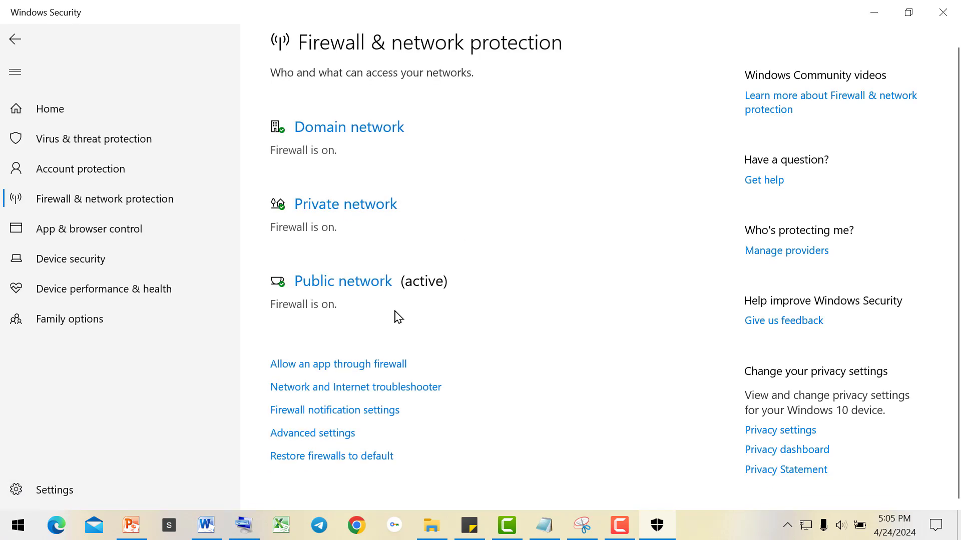
scroll(390, 280, up, 1)
click(352, 140)
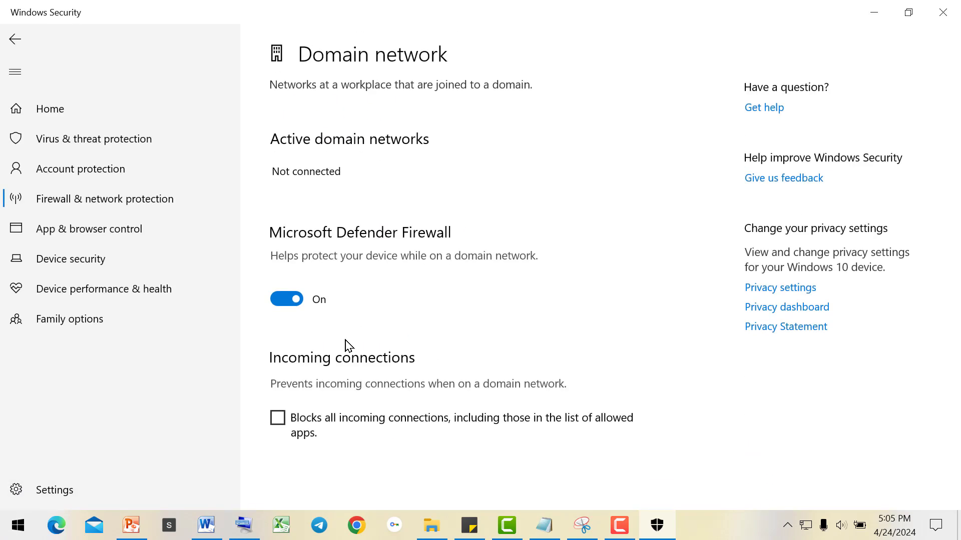
Switch to Notepad and complete the note to read "kanneen yoo off tahaanii jiraatan check goonee on gochuu qabna", with a line break after "tahaanii".
key(alt+Tab)
text(h)
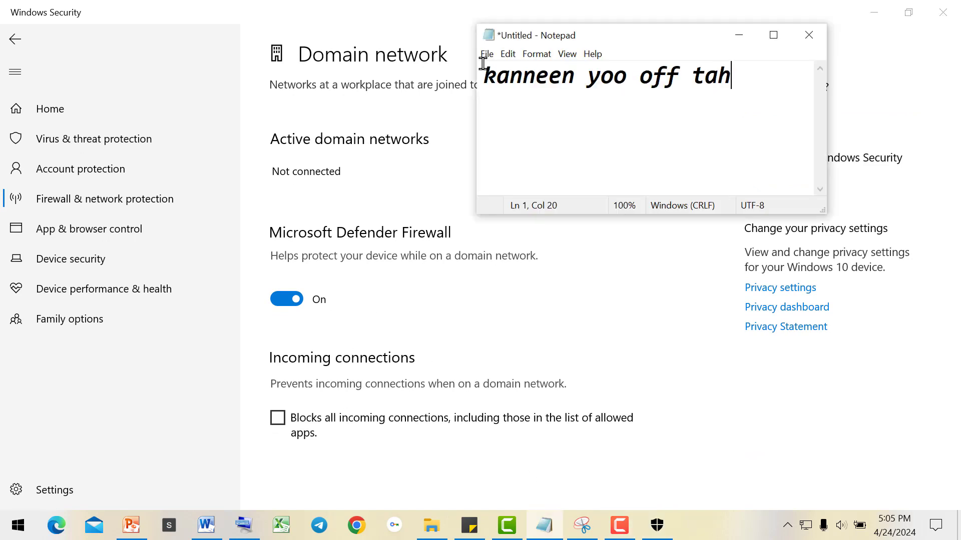
text(aanii)
key(Return)
text(j)
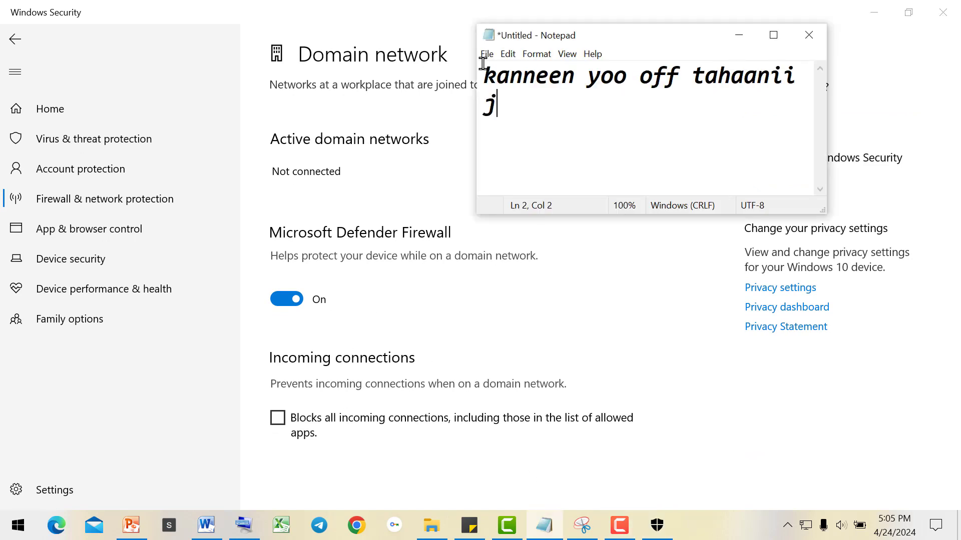
text(iraata)
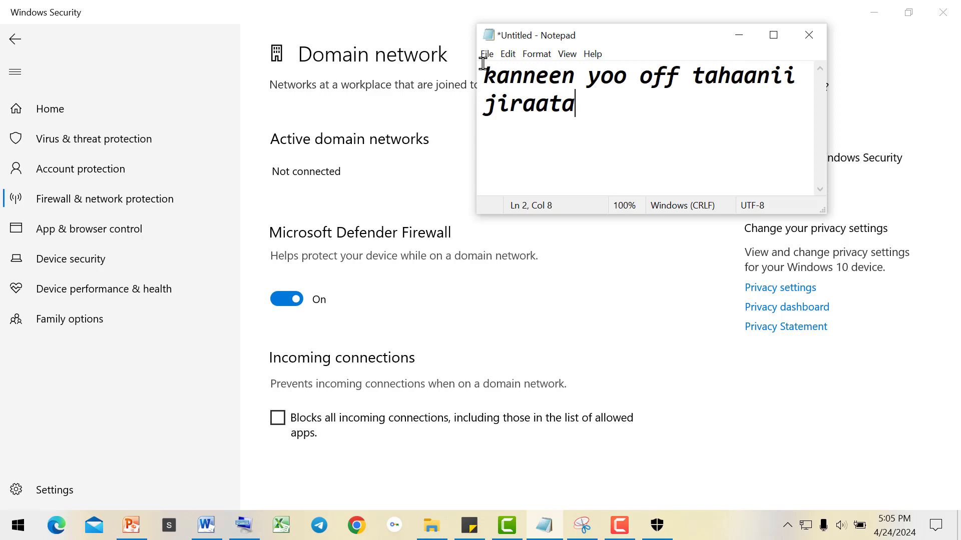
text(n check)
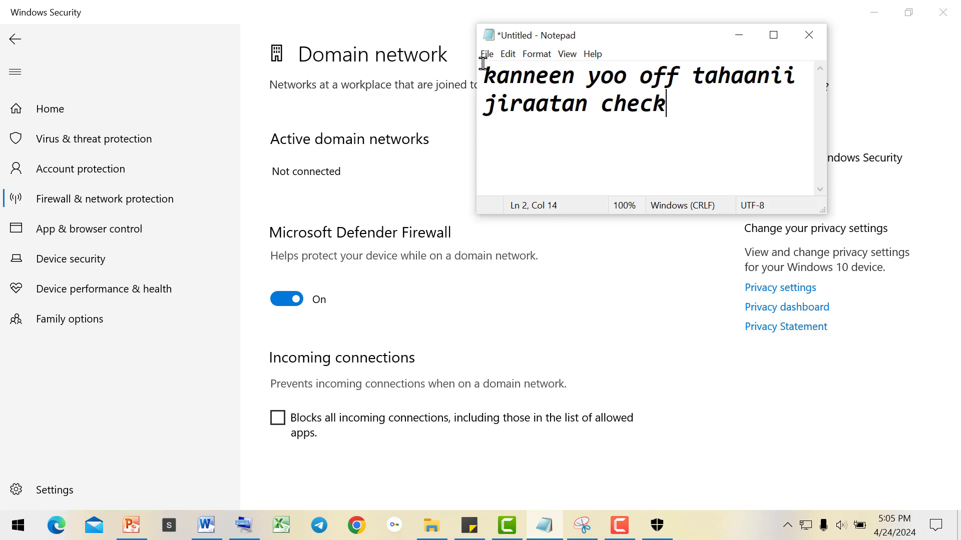
text( goonee)
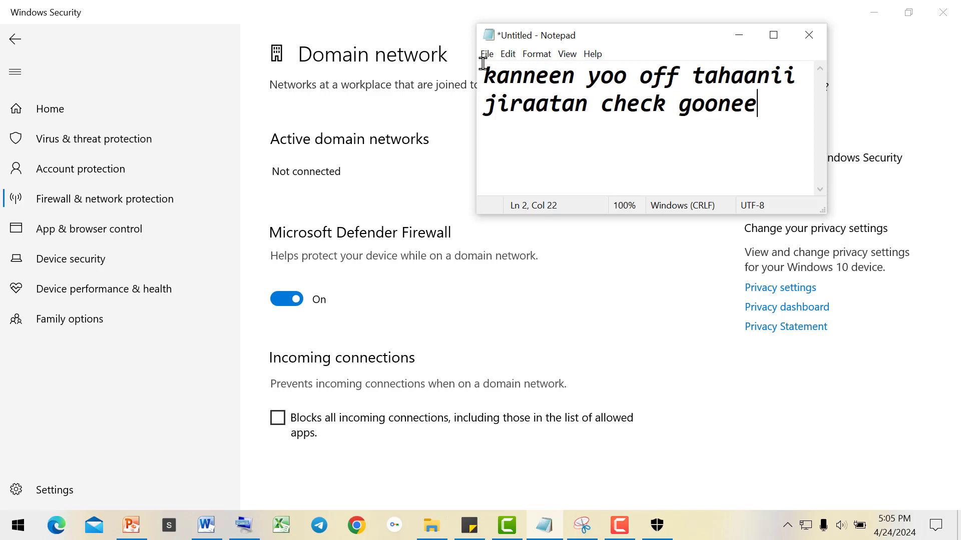
text( on )
text(gochuu )
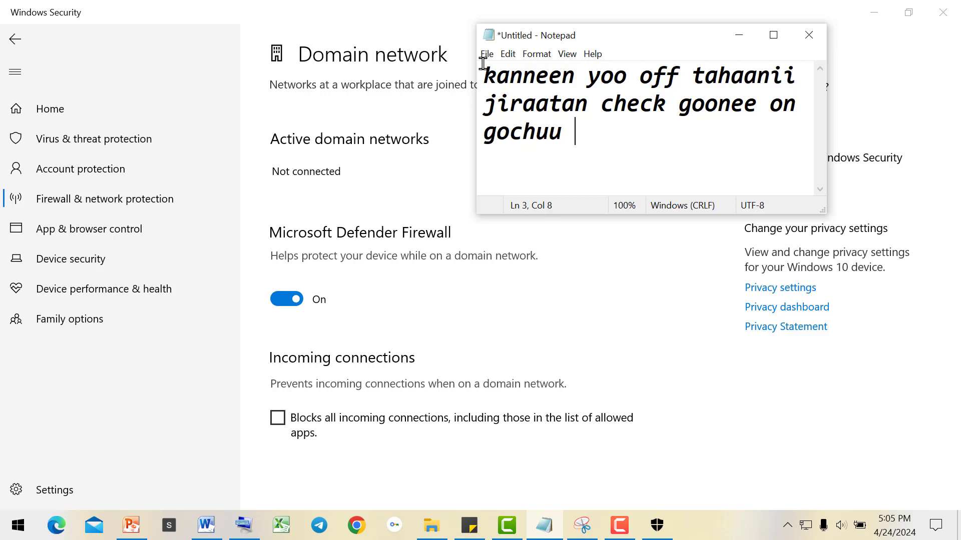
text(qabn)
key(BackSpace)
text(bna)
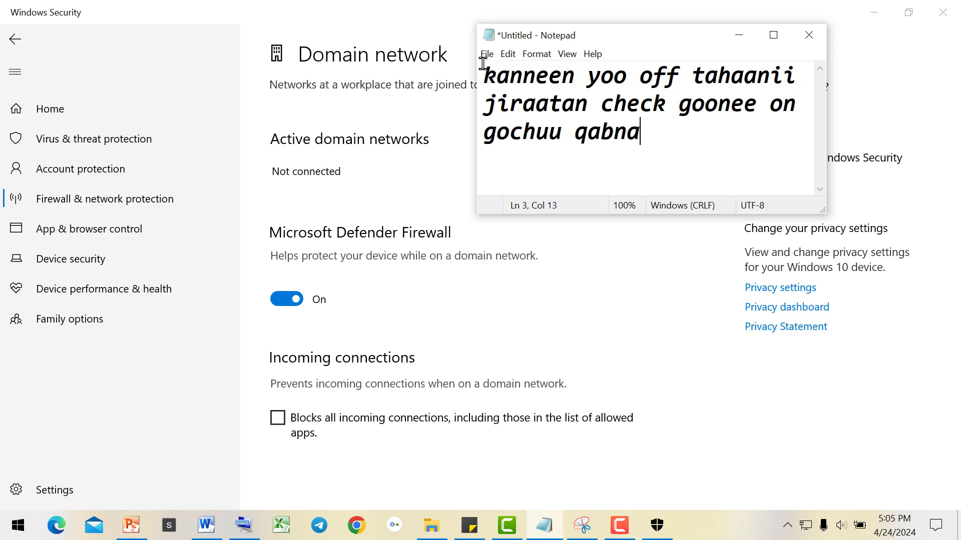
Switch the Public network's Microsoft Defender Firewall off and back on, and close Windows Security.
click(15, 39)
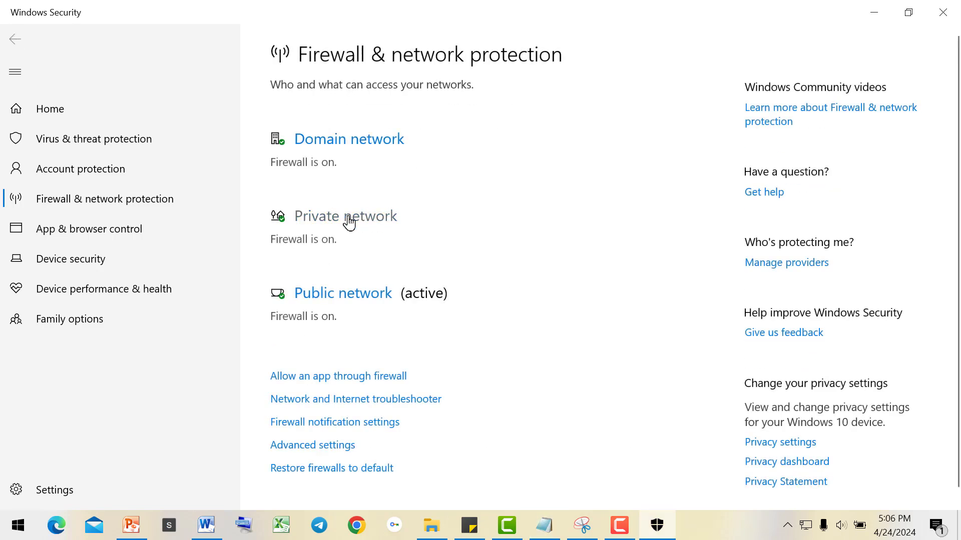
click(353, 293)
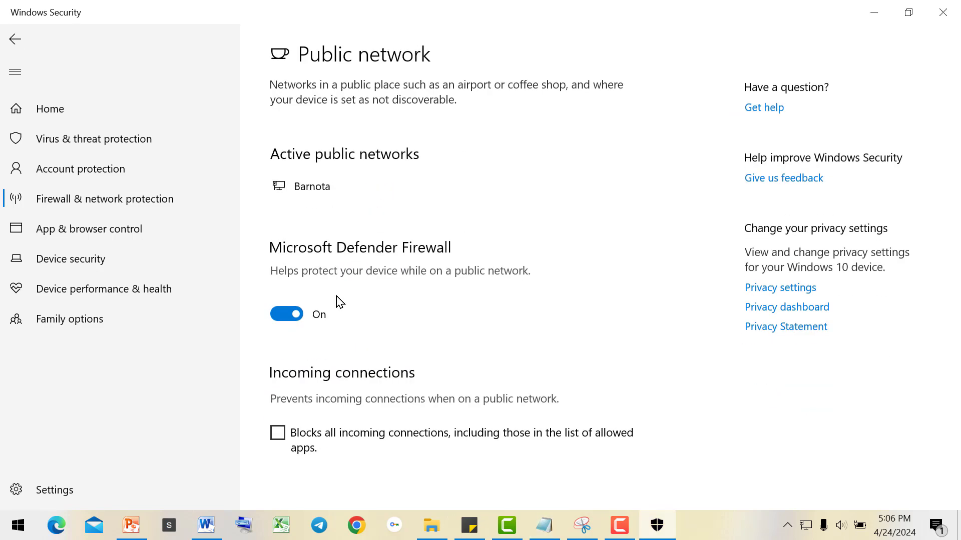
click(290, 314)
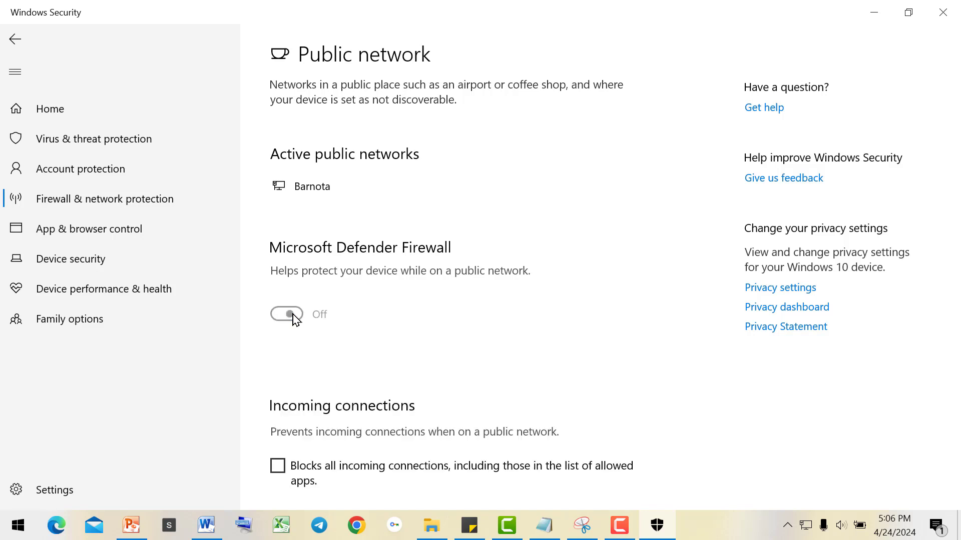
click(296, 318)
key(alt+F4)
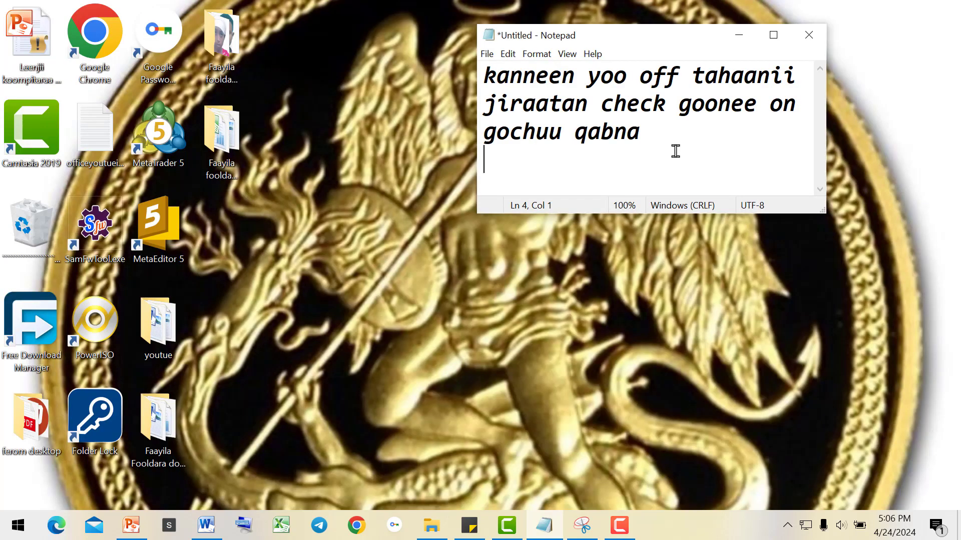
Add the line "setting leen kanneen yeroo huunda on tahuu qabu" at the end of the Notepad note.
text(settin)
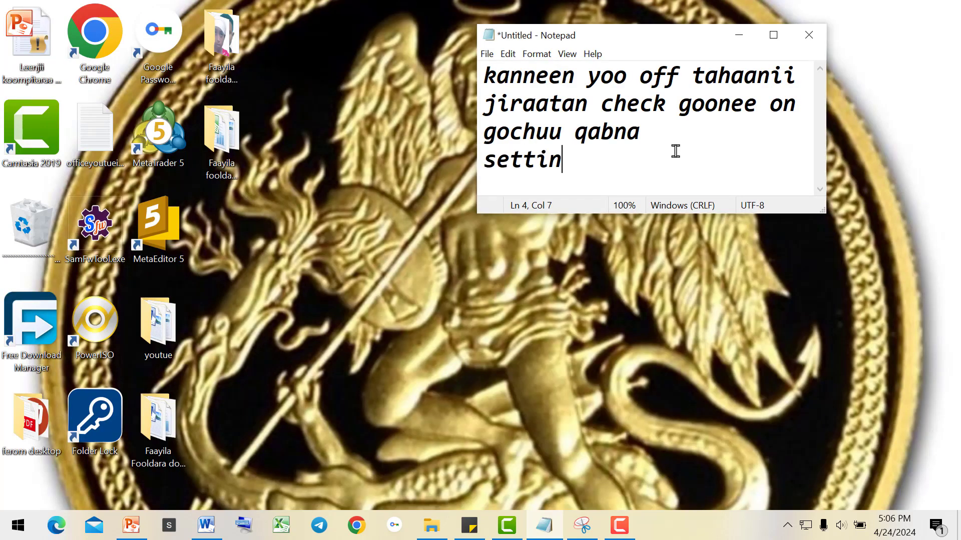
text(g le)
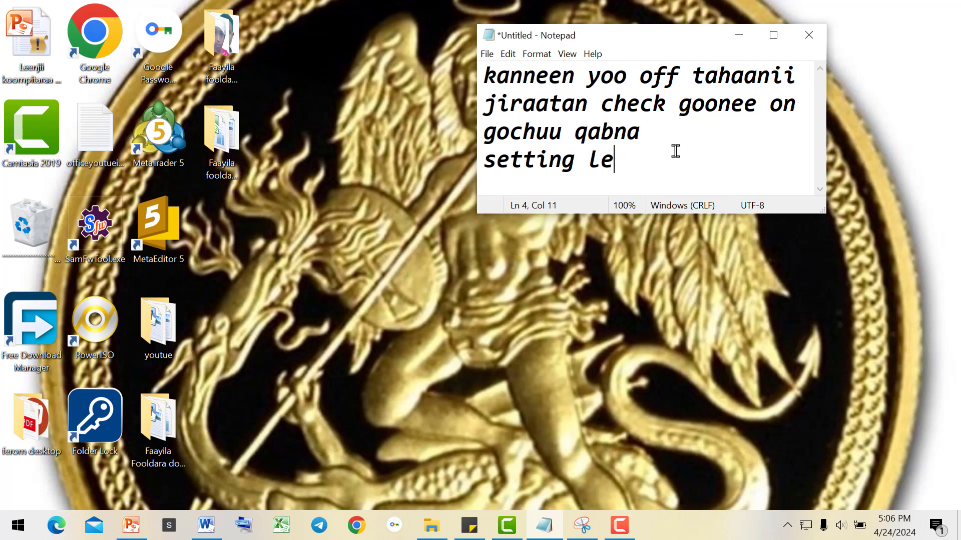
text(en kanne)
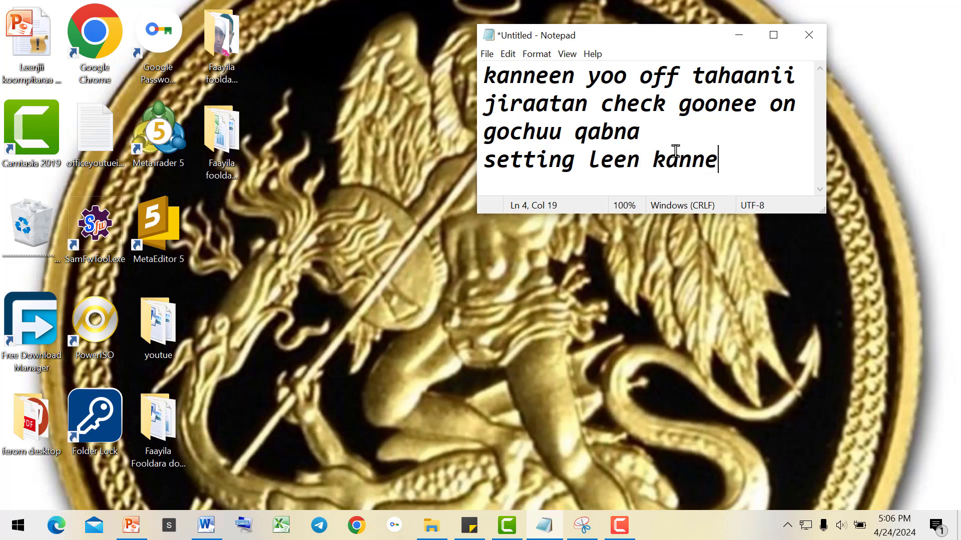
text(en yer)
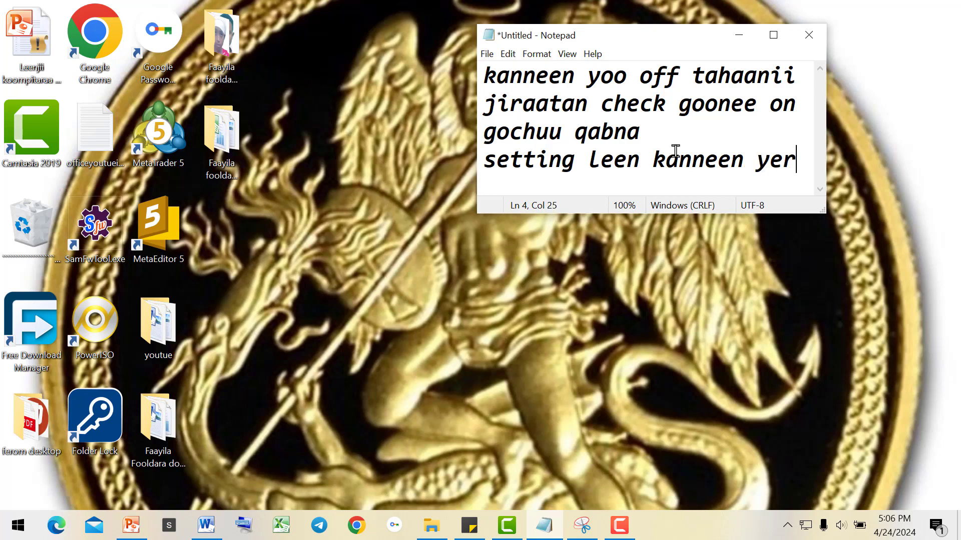
text(oo huunda o)
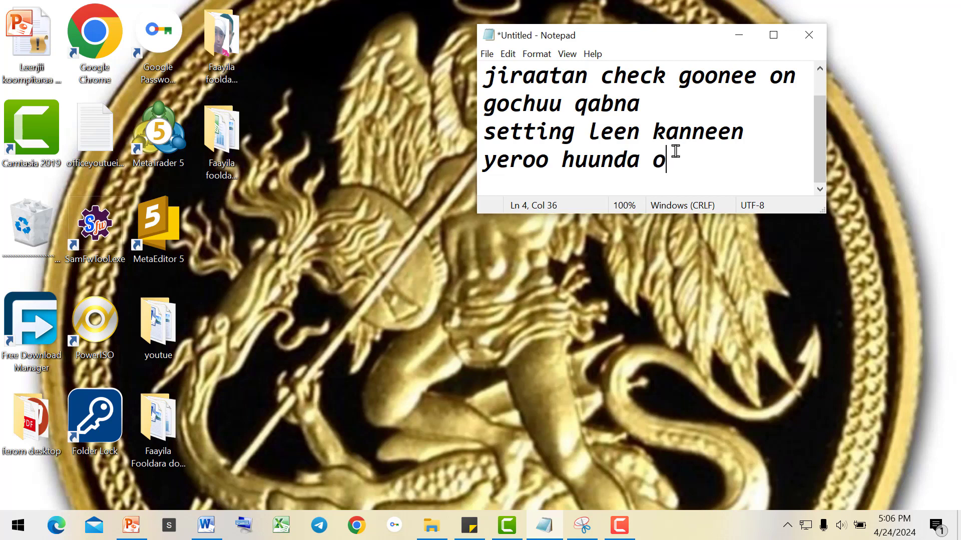
text(n tahuu )
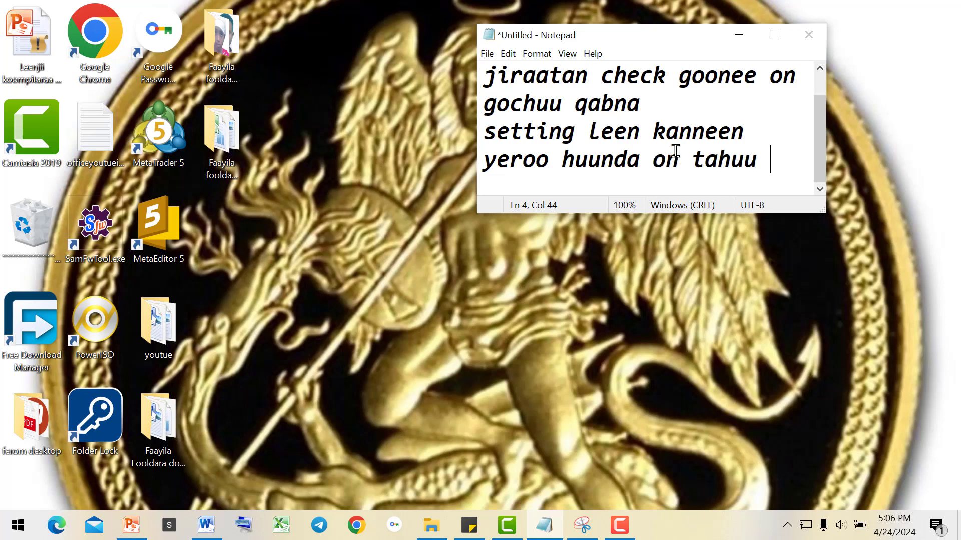
text(qabu)
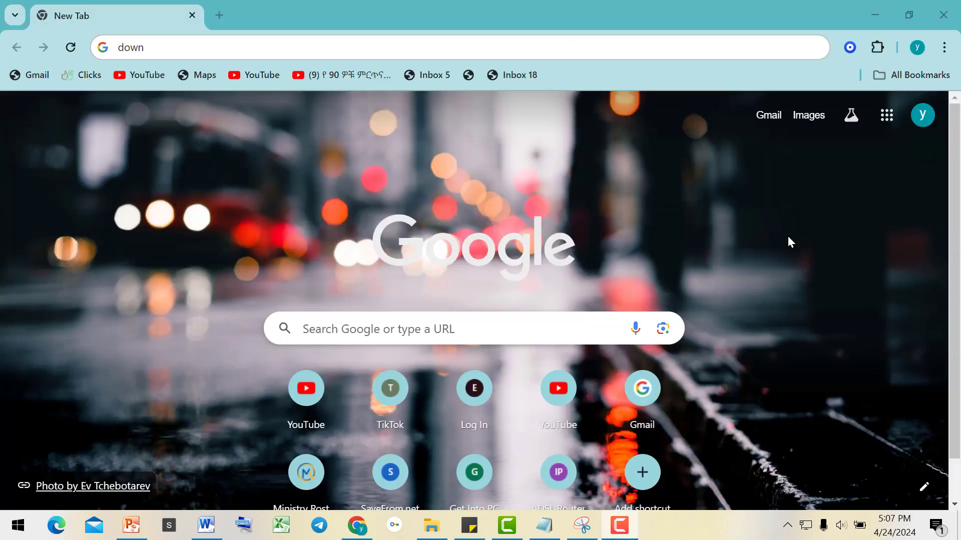
Replace the whole Notepad note with "antivirus update tahe tokko yeroon download godhee itti fayyadamnu haa ilaallu mee".
click(544, 526)
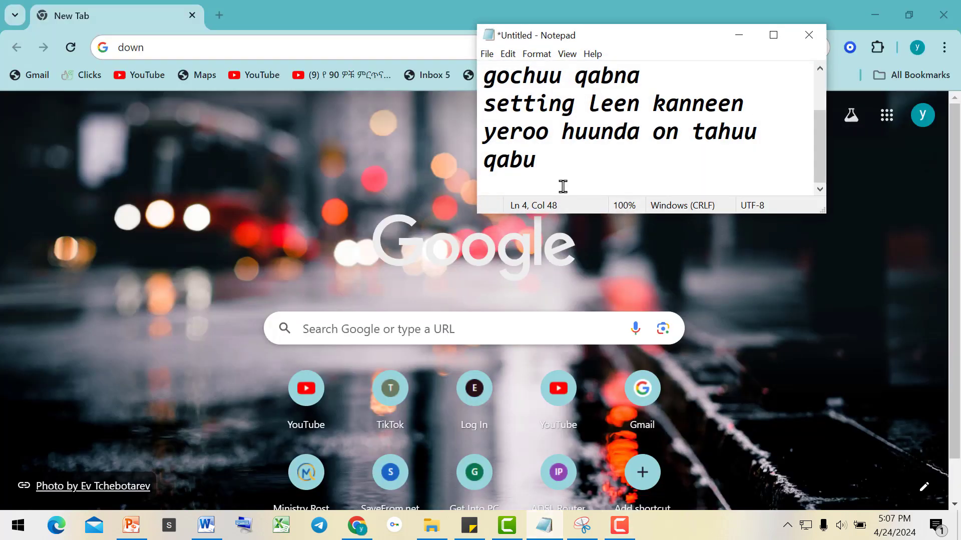
key(ctrl+a)
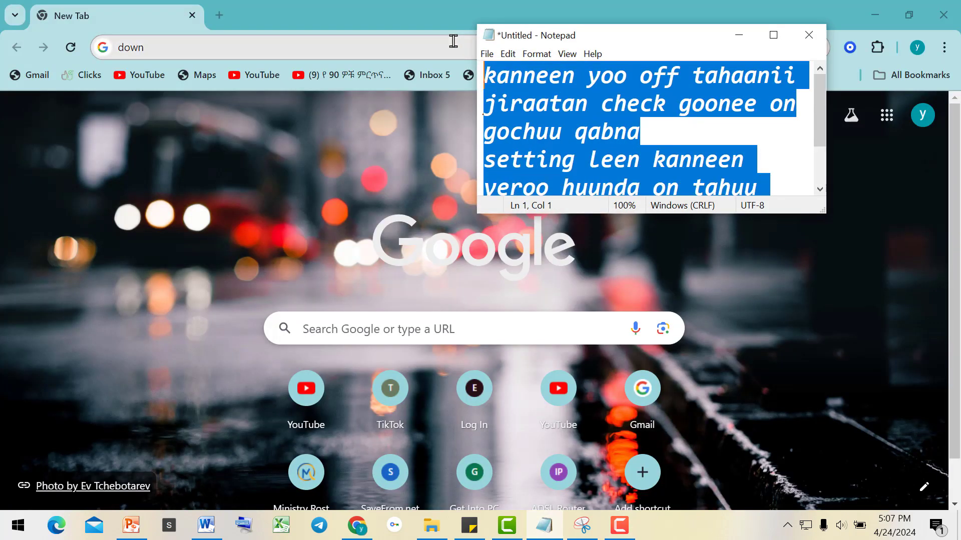
text(antivirus update tahe tokko yeroon download godhee itti fa)
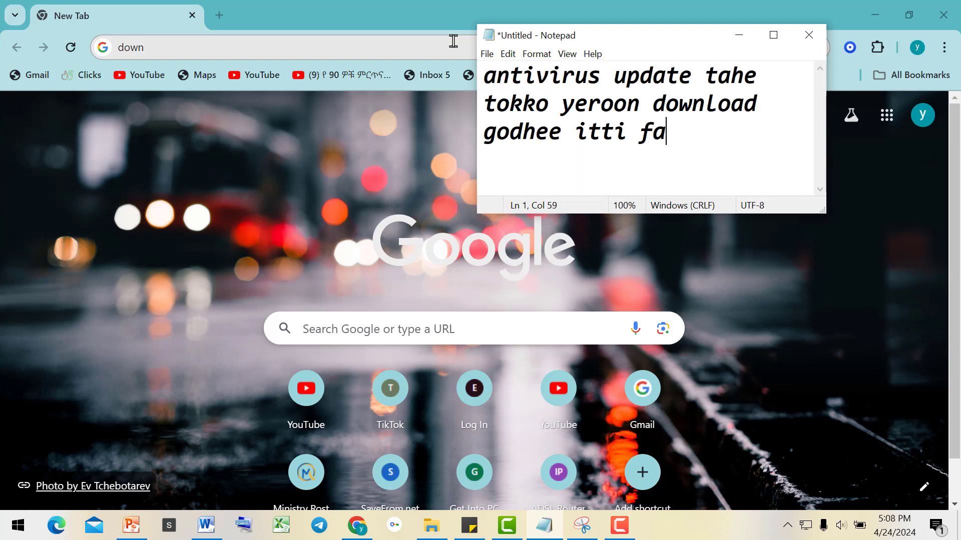
text(yya am)
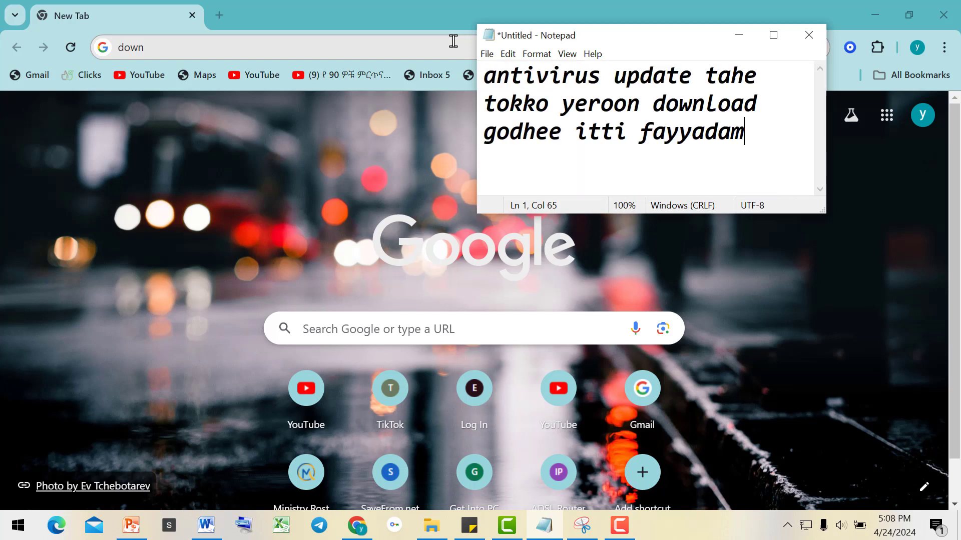
text(nu haa )
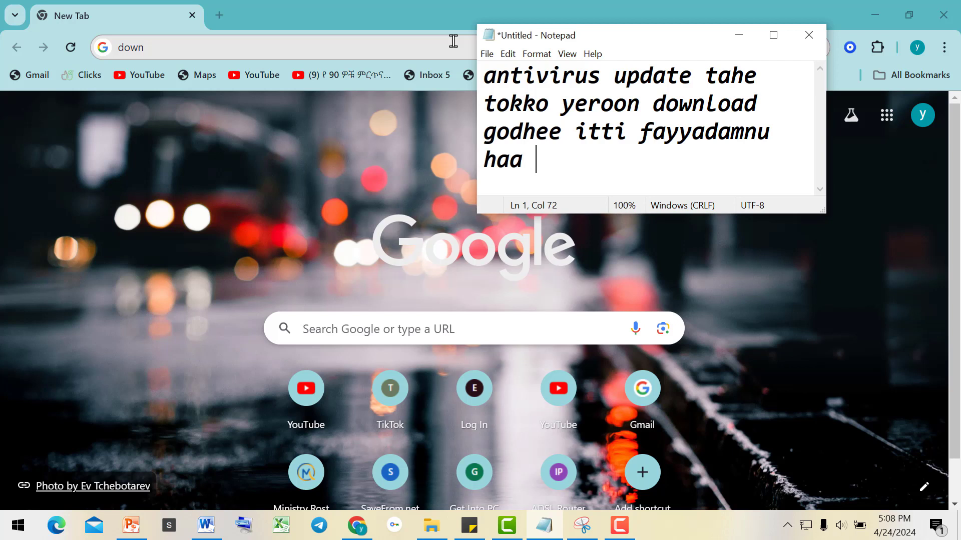
text(ilaallu mee)
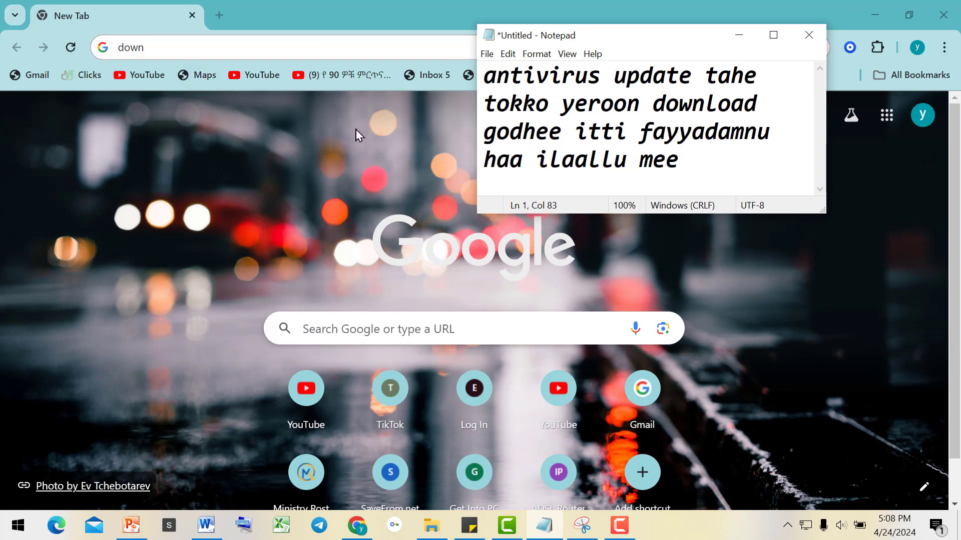
Switch to Chrome and search the web for "download smadav latest version".
click(160, 47)
drag(187, 45, 85, 44)
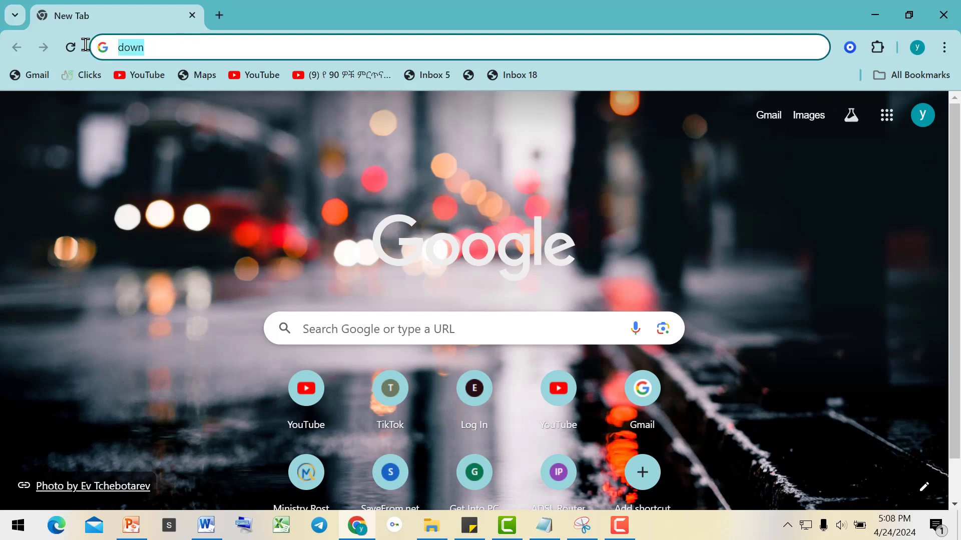
text(downlo)
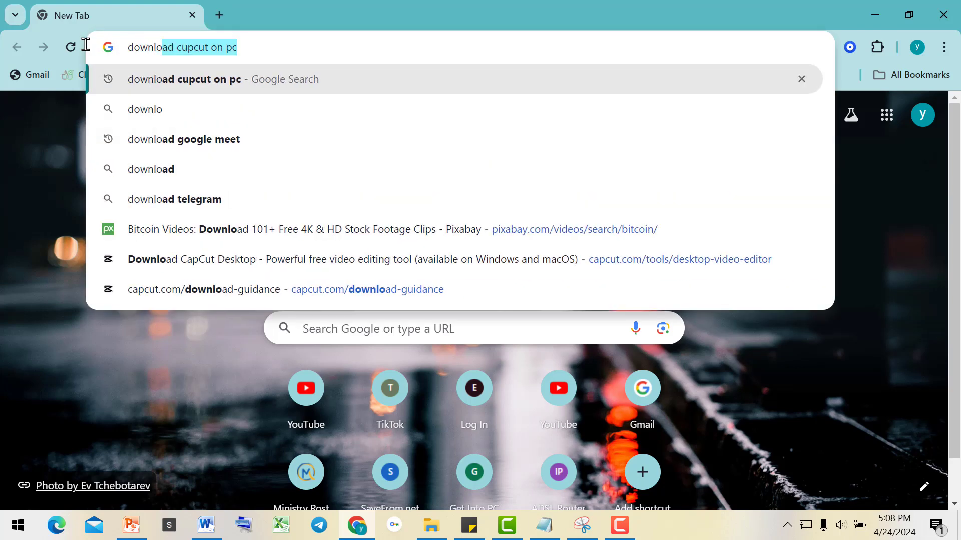
text(ad s)
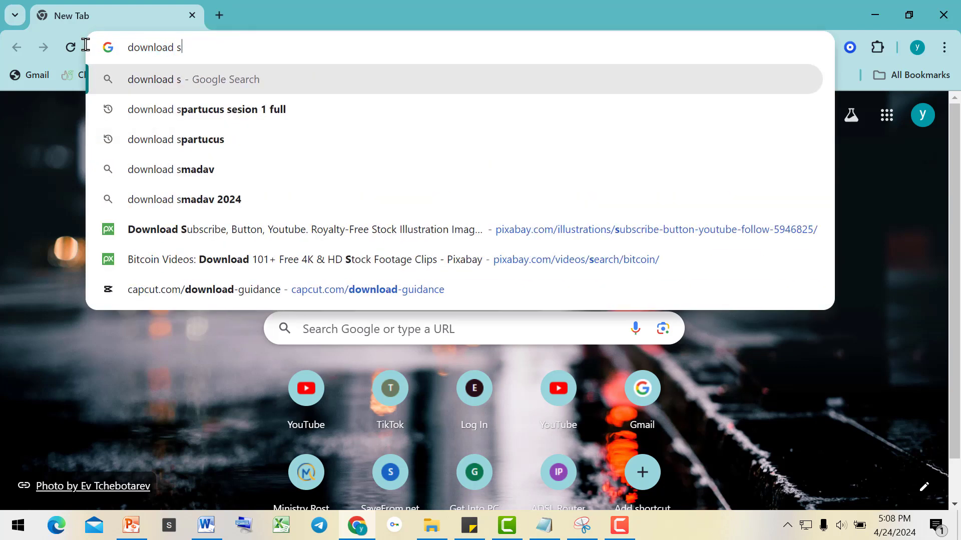
text(madav)
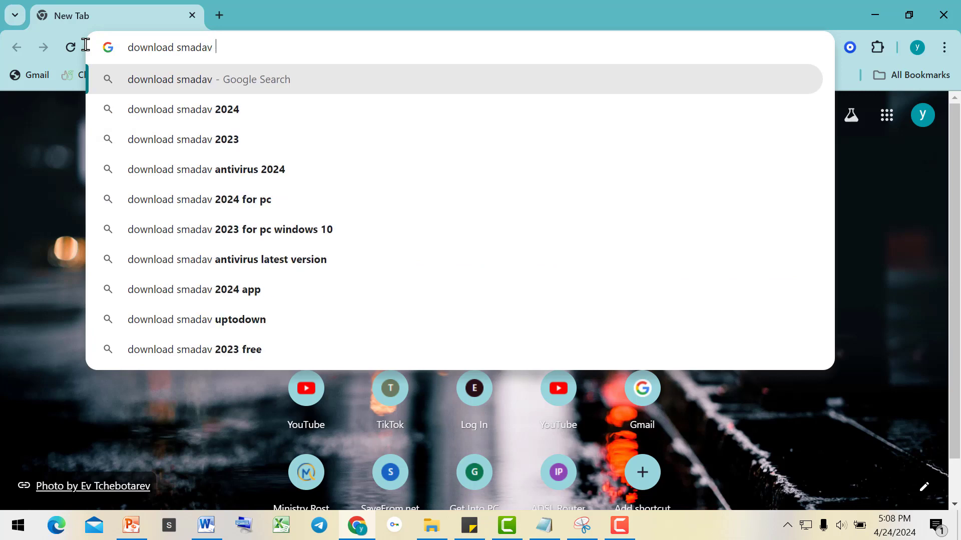
text( latest)
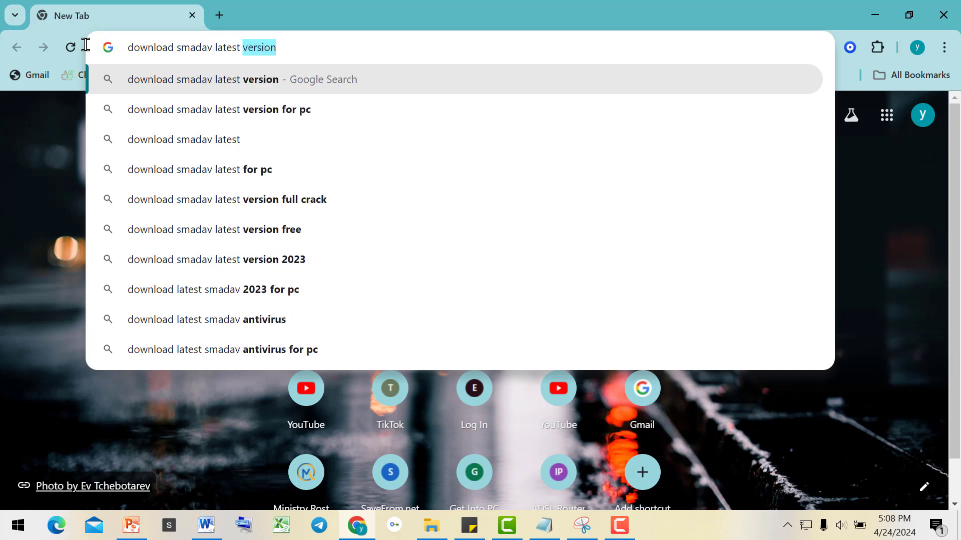
key(Return)
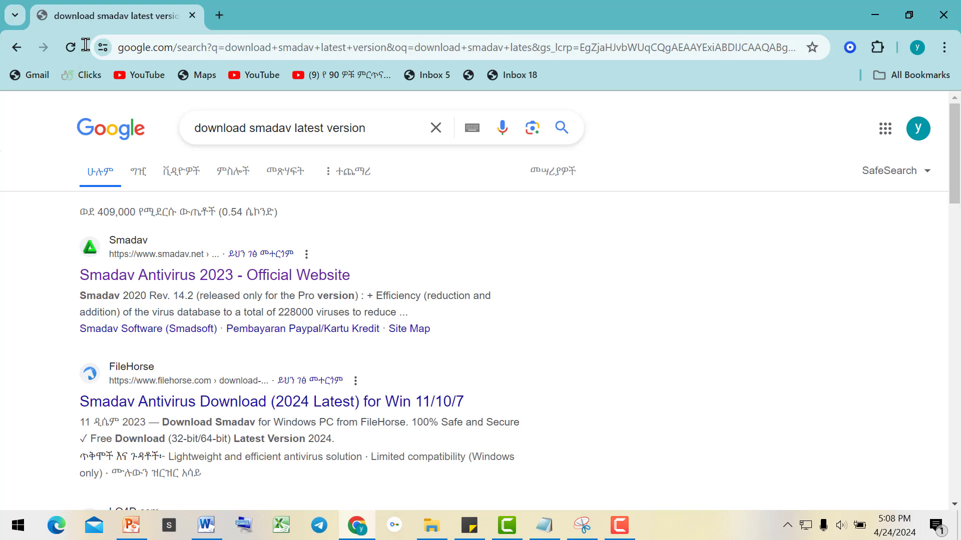
Download Smadav 2023 (15.1) from its official website, allow the unverified installer to run anyway, and clear the Downloads and browser windows away.
click(303, 277)
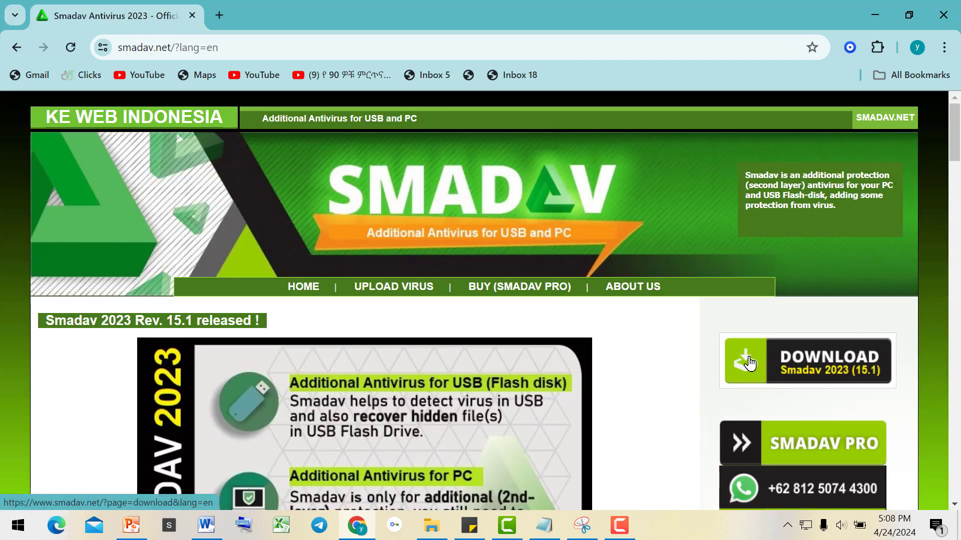
click(750, 363)
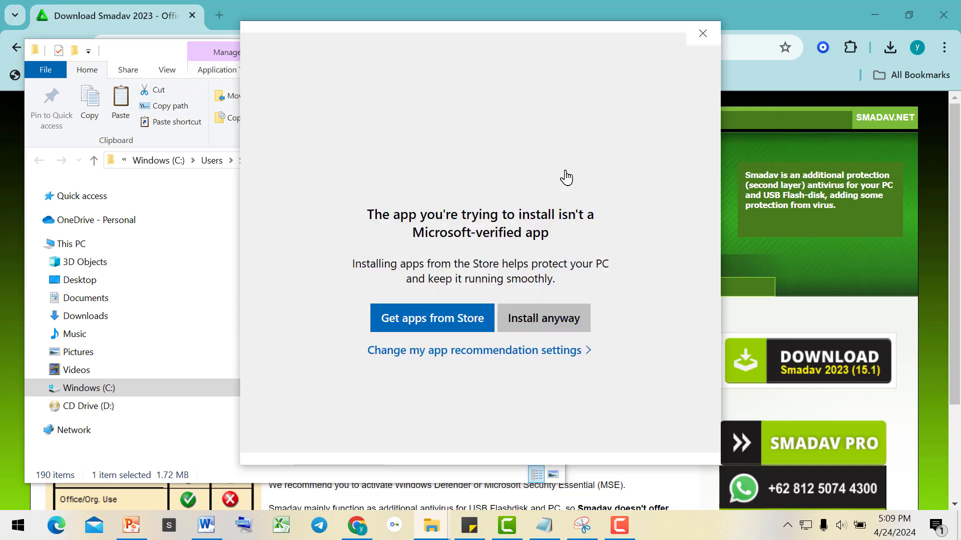
click(553, 329)
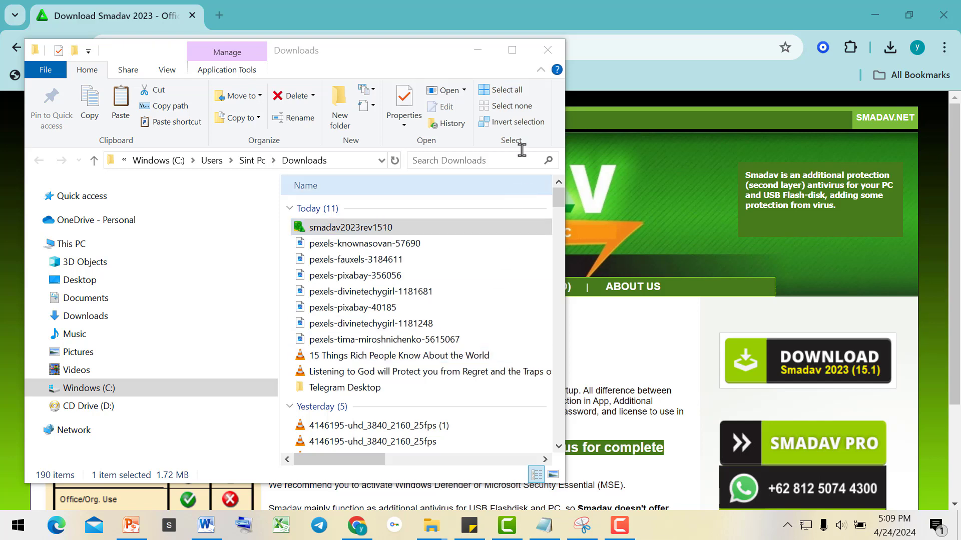
click(547, 50)
click(874, 14)
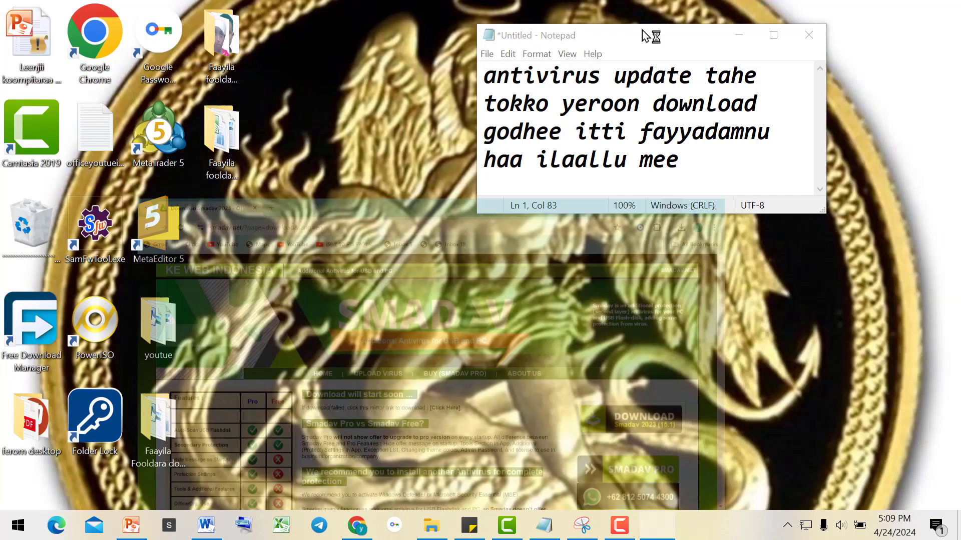
Accept English as the setup language and start installing SMADAV with the default options, including the desktop icon.
click(500, 294)
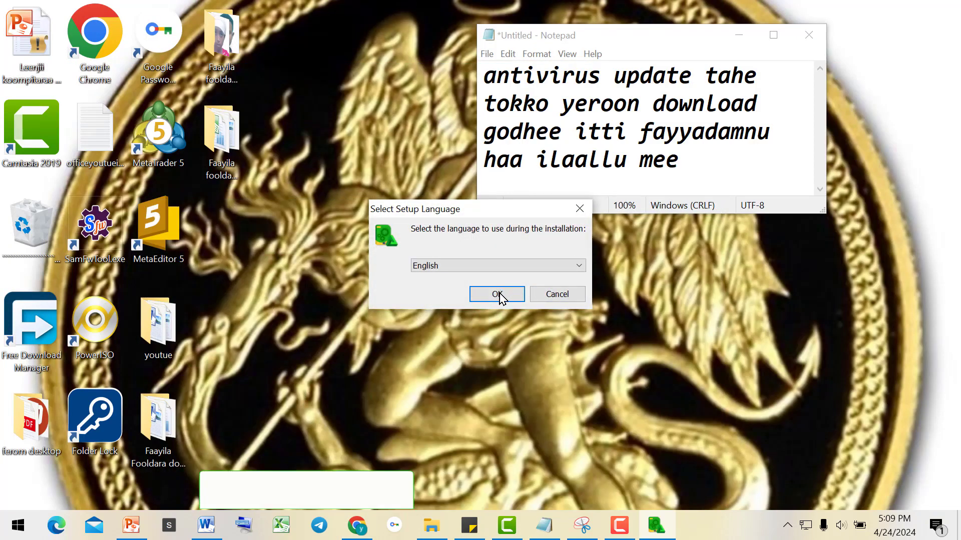
click(503, 307)
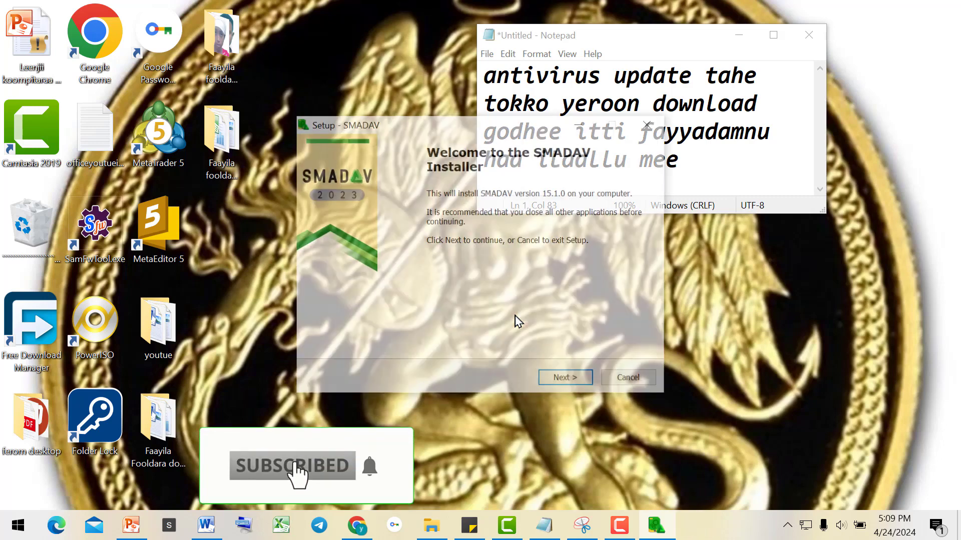
drag(506, 130, 490, 223)
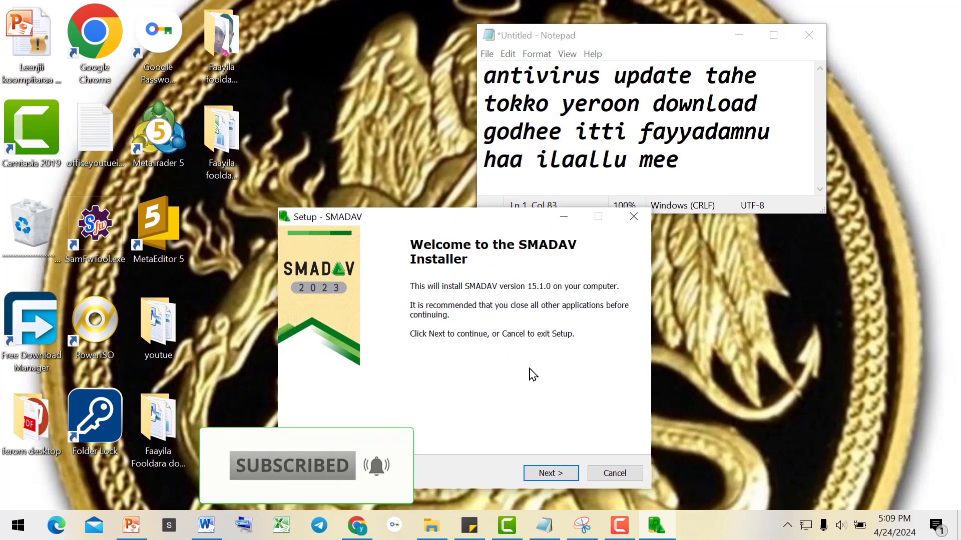
click(558, 474)
click(558, 473)
click(558, 474)
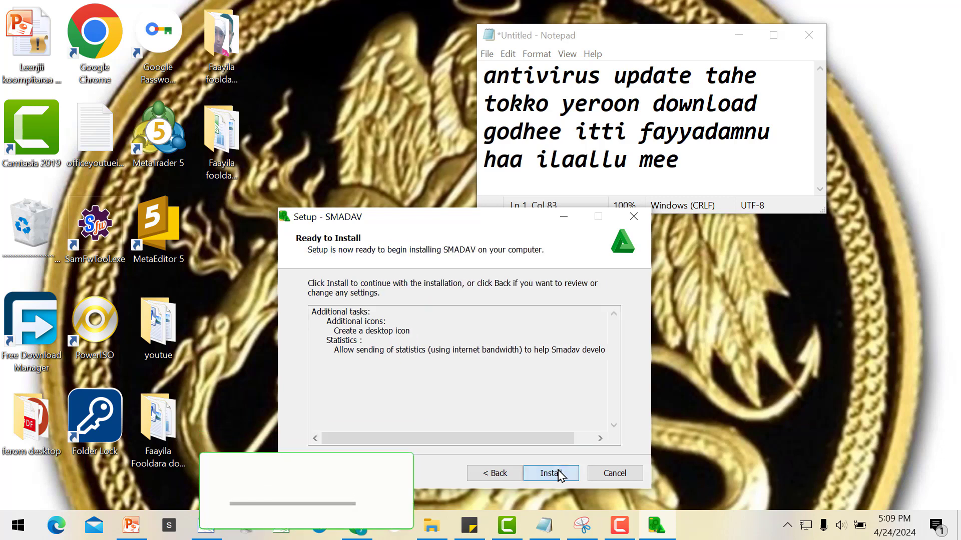
click(559, 473)
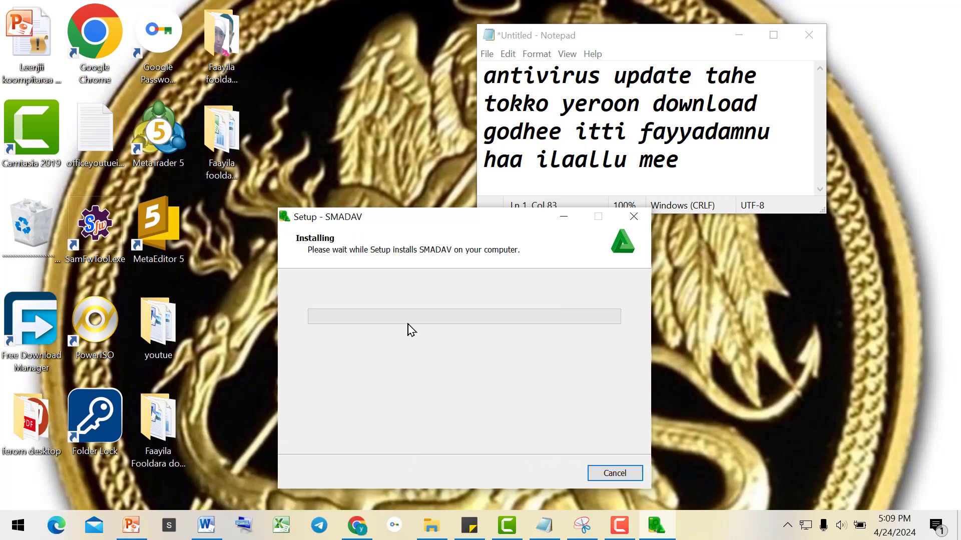